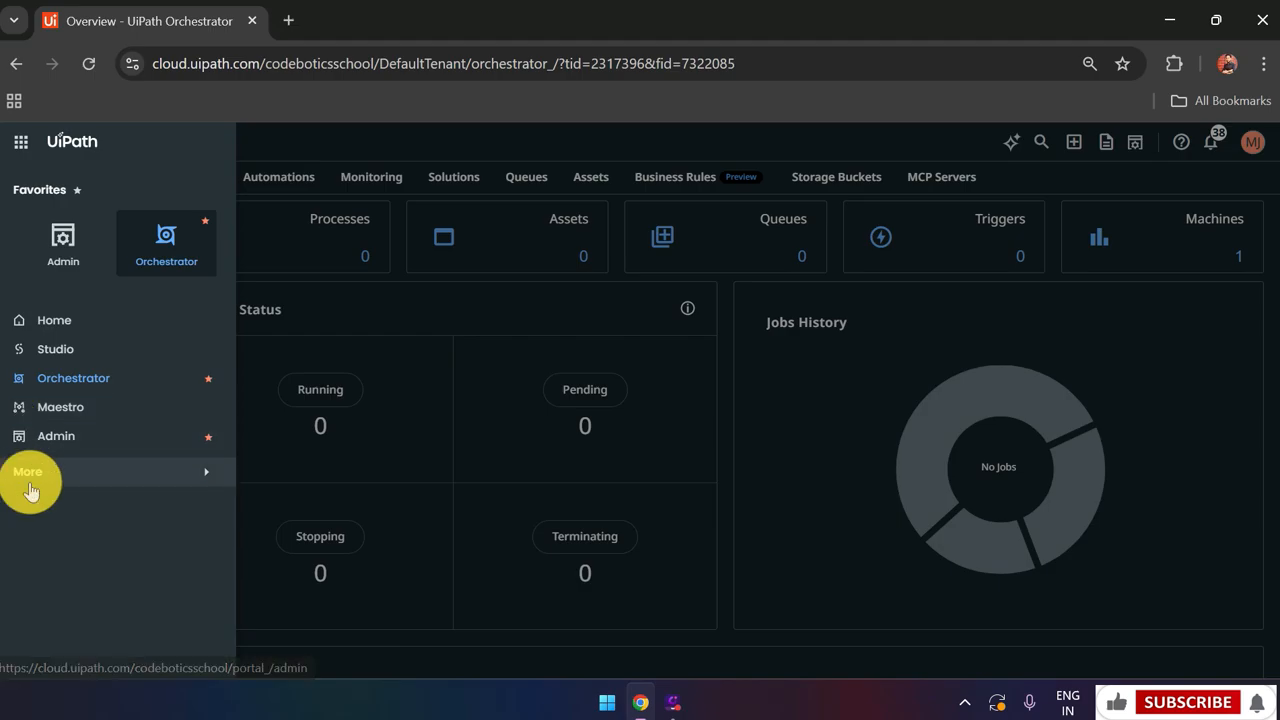
# Expand Orchestrator's left navigation panel to list the additional UiPath services
pyautogui.click(36, 474)
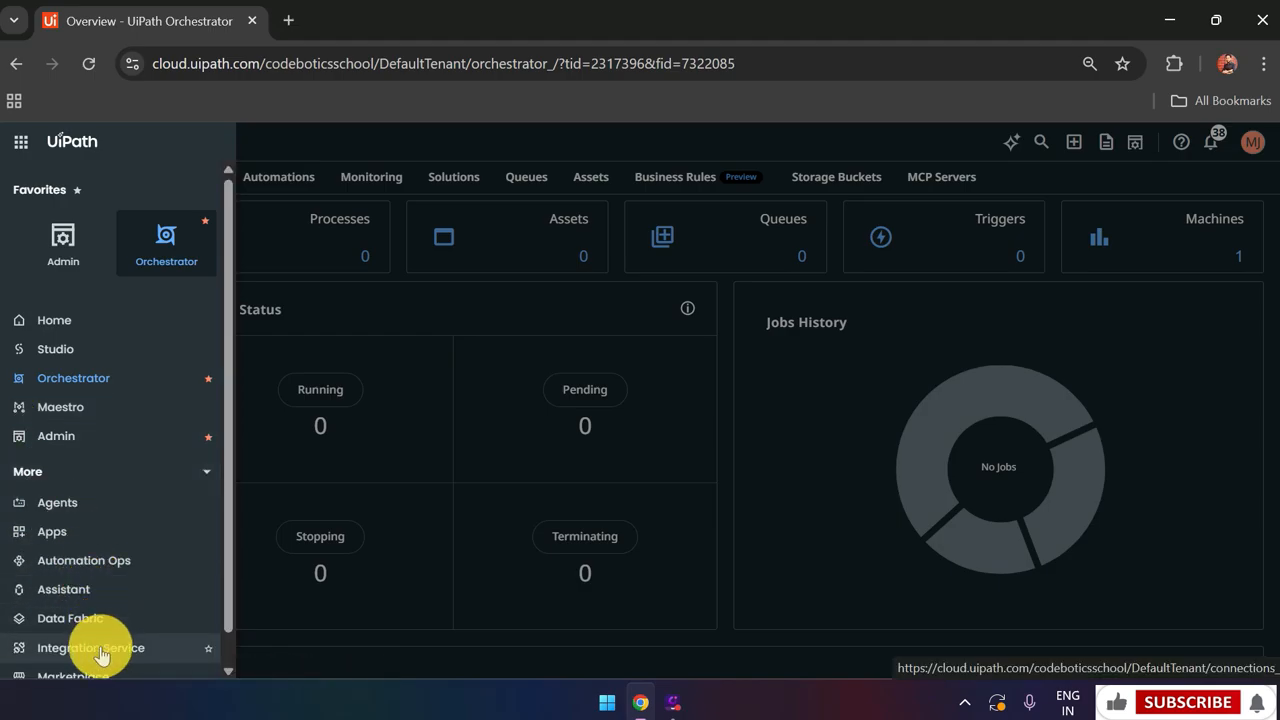
# In Integration Service's Finance folder, add a new connection and choose the Gmail connector
pyautogui.click(100, 648)
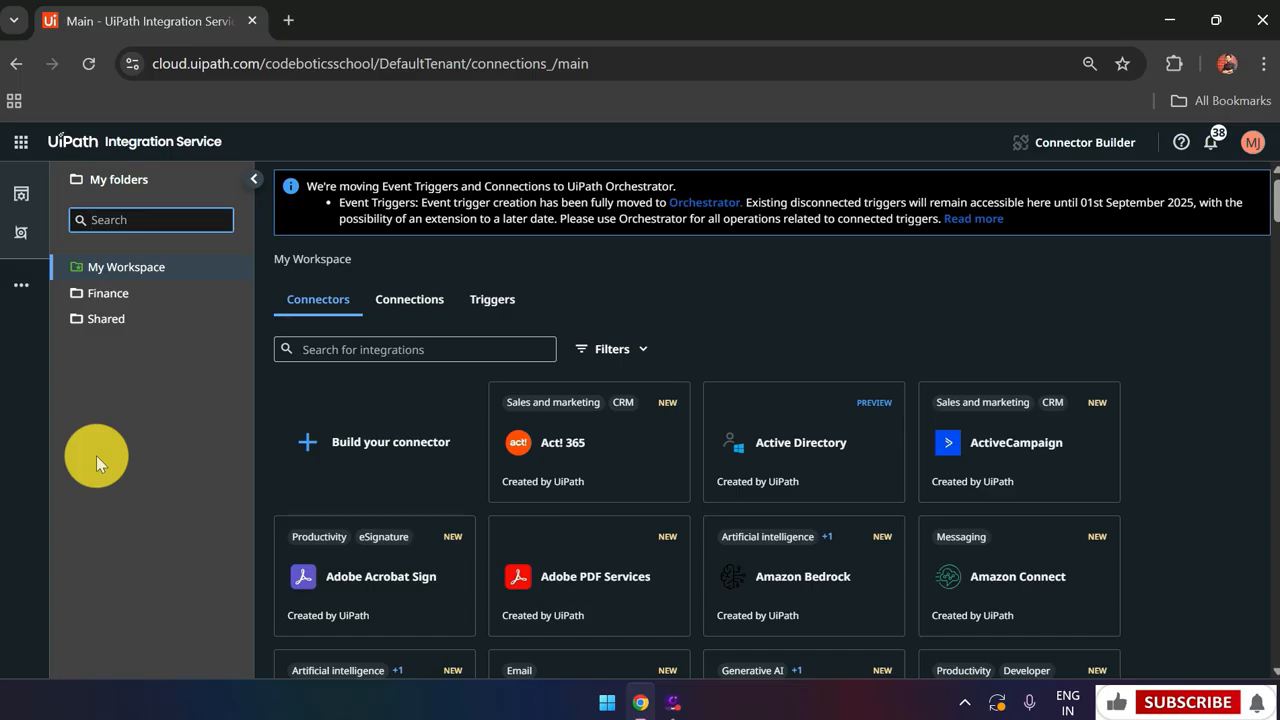
pyautogui.click(128, 293)
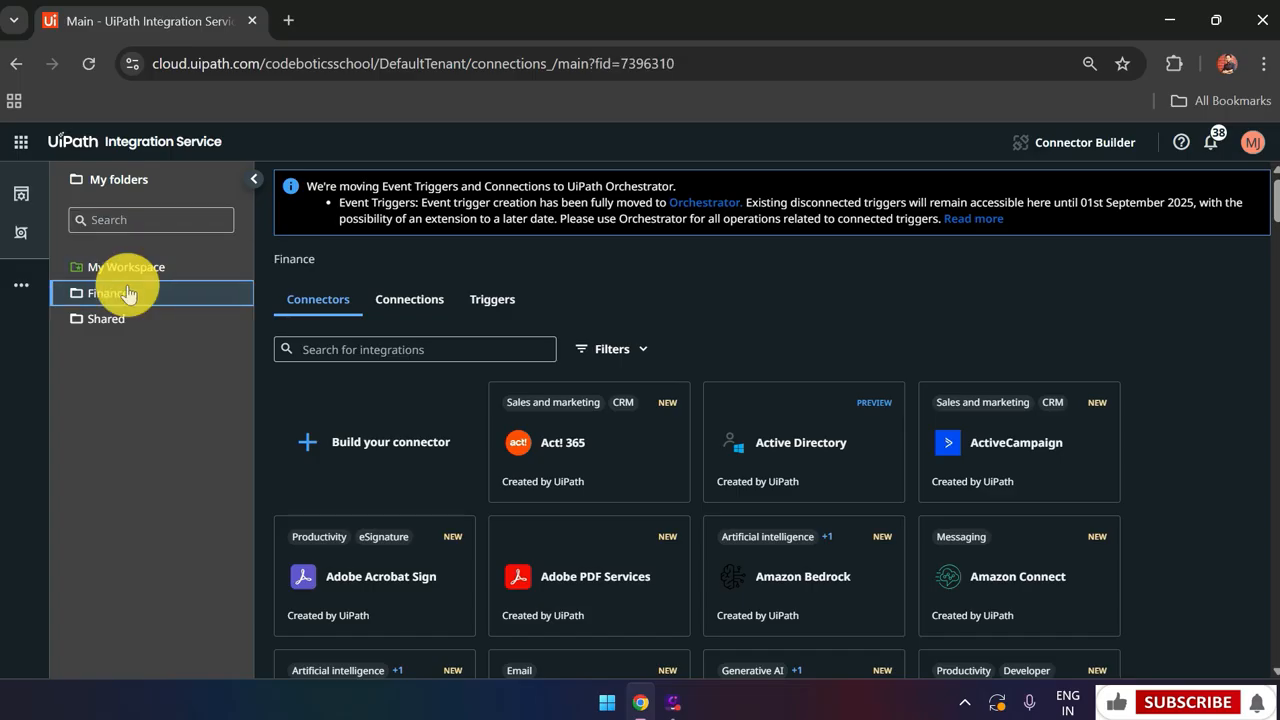
pyautogui.click(391, 304)
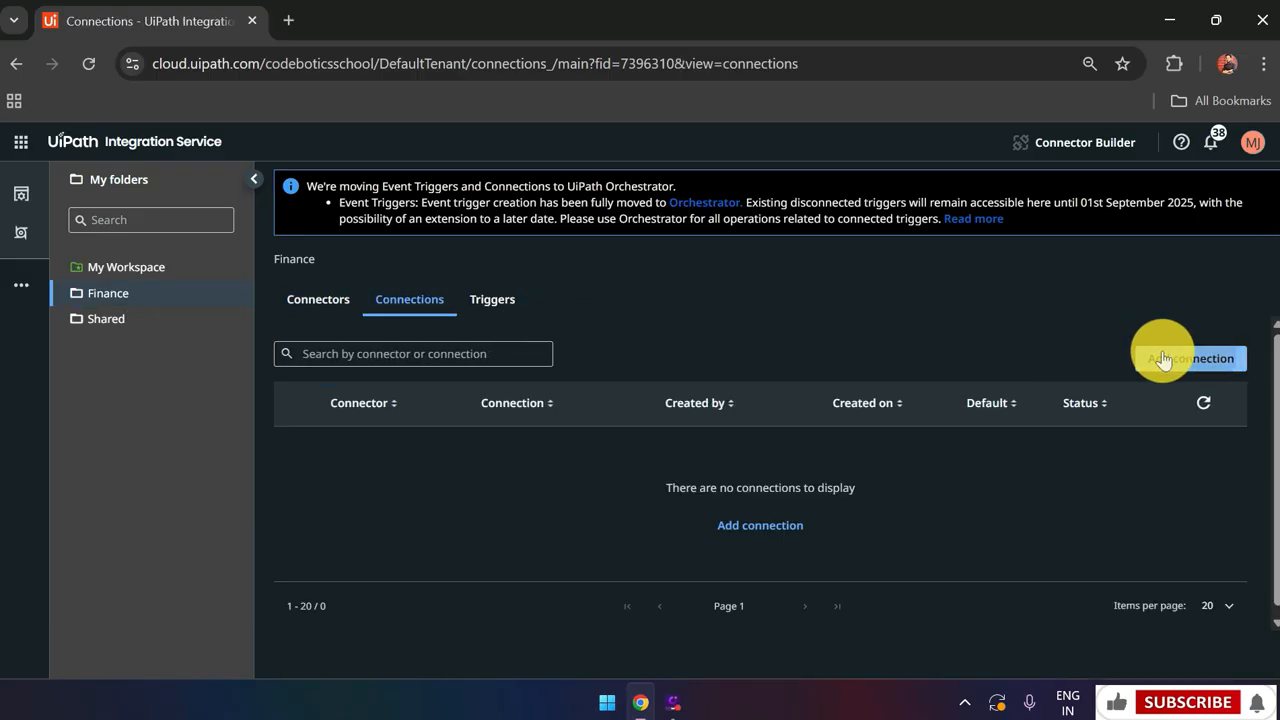
pyautogui.click(1163, 360)
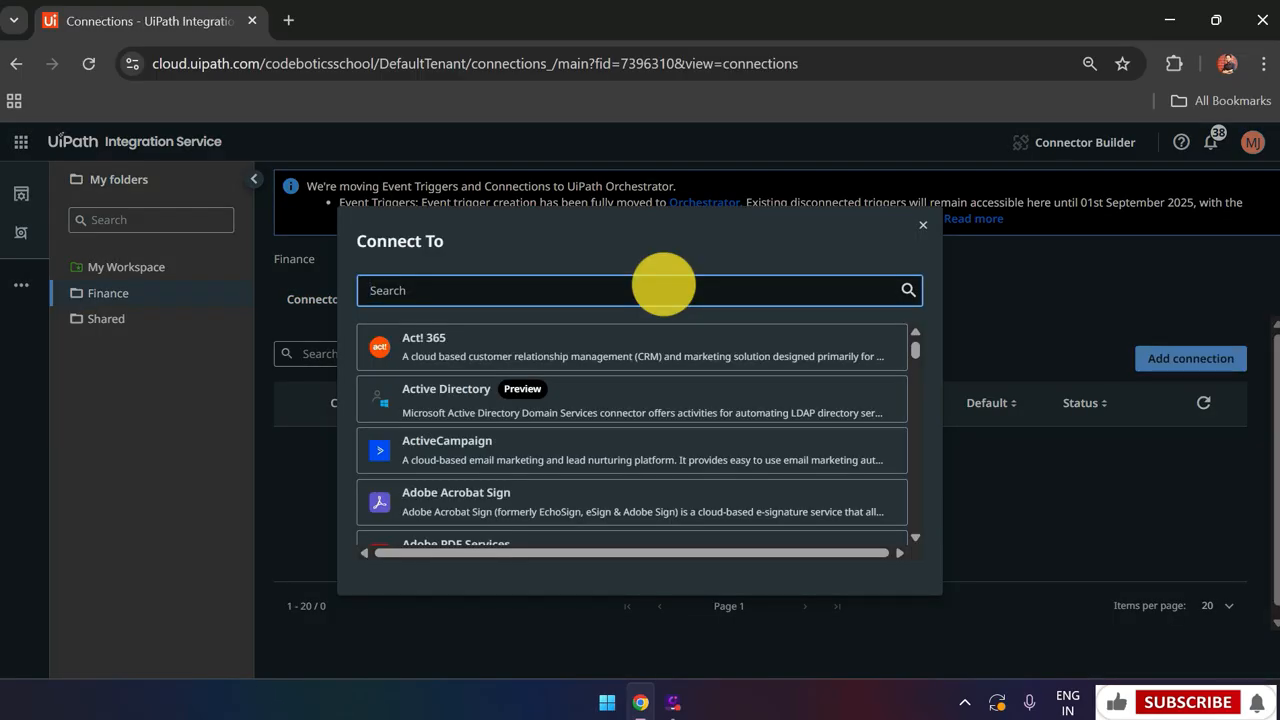
pyautogui.write('gmail')
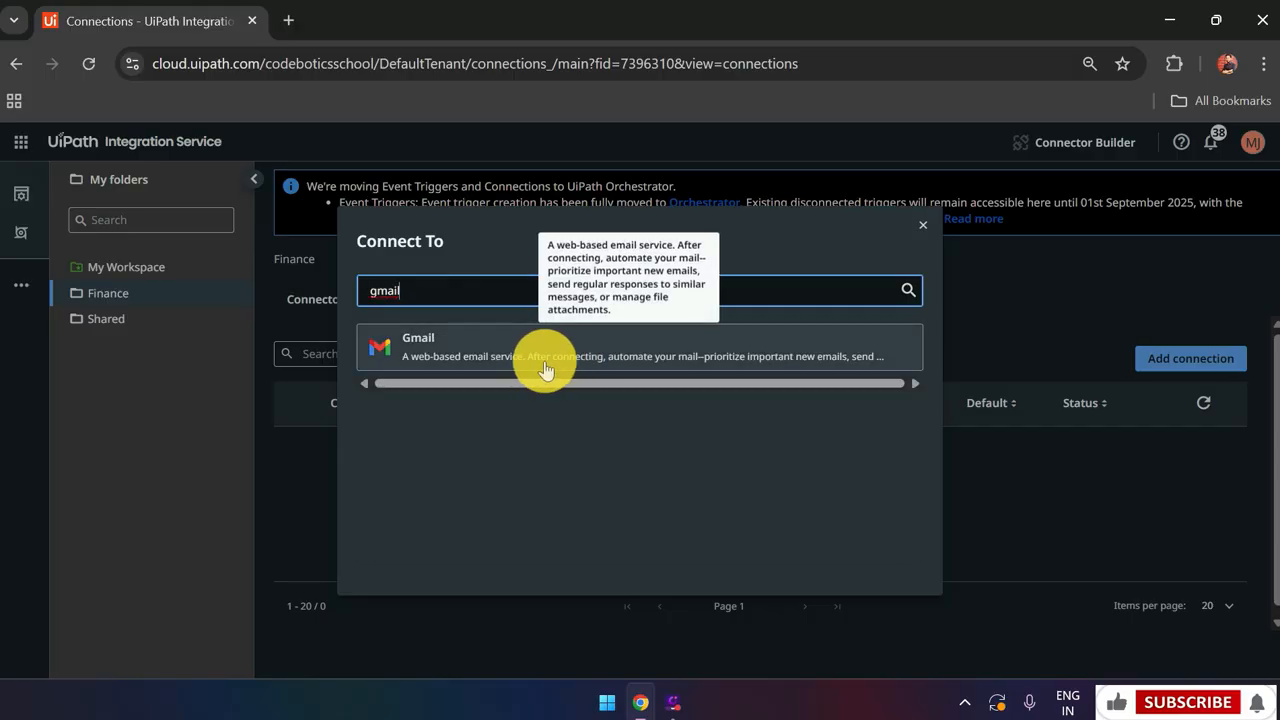
pyautogui.click(545, 368)
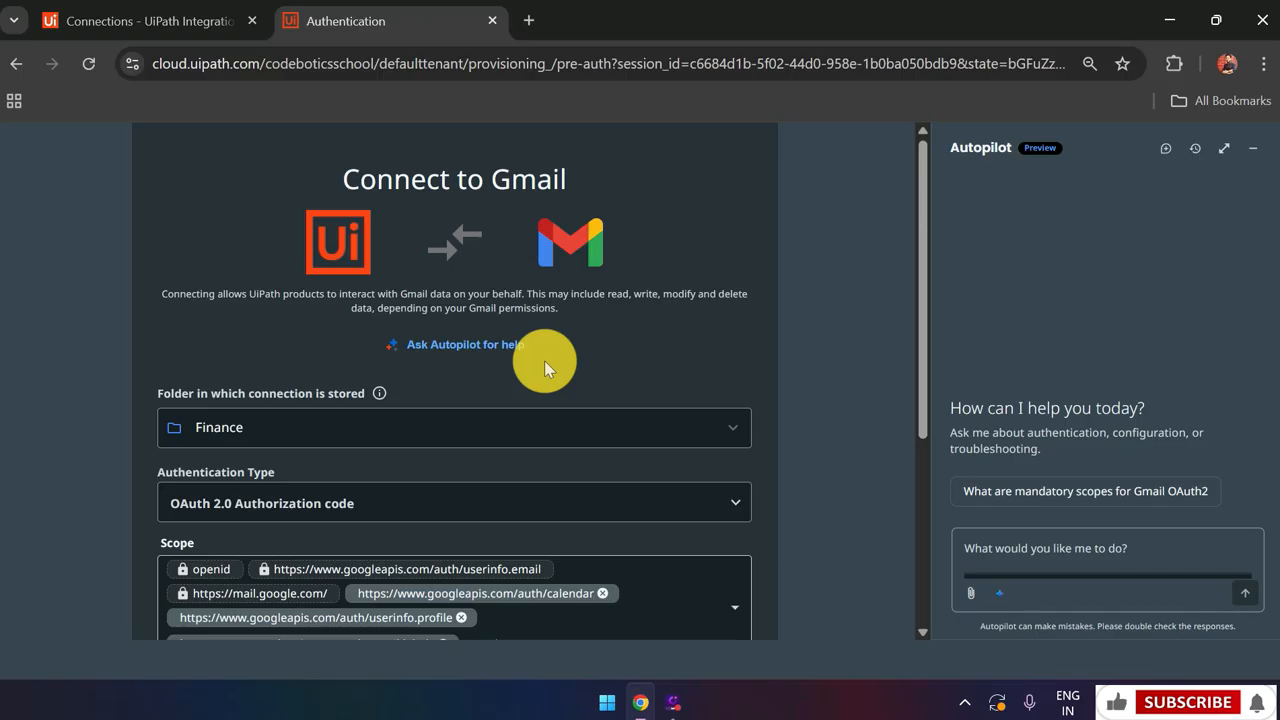
# Submit the Gmail connection using OAuth 2.0 authorization code with the default scopes
pyautogui.scroll(-2, 544, 360)
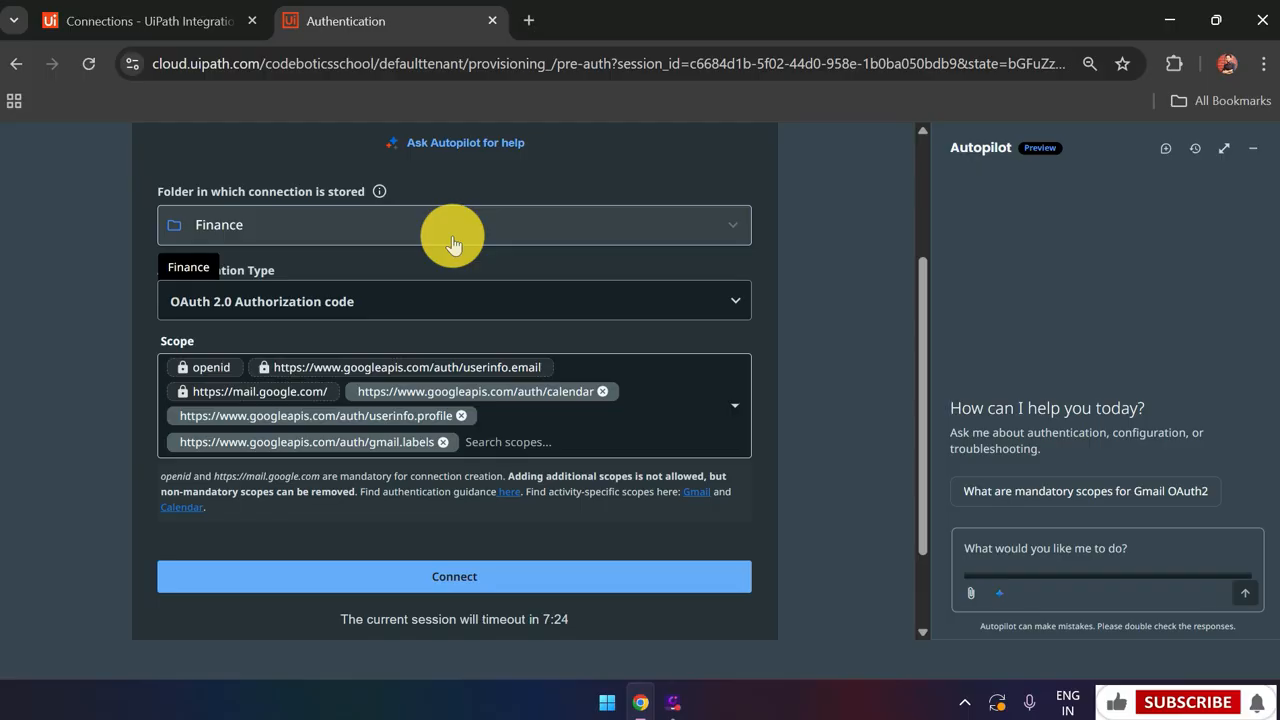
pyautogui.click(459, 299)
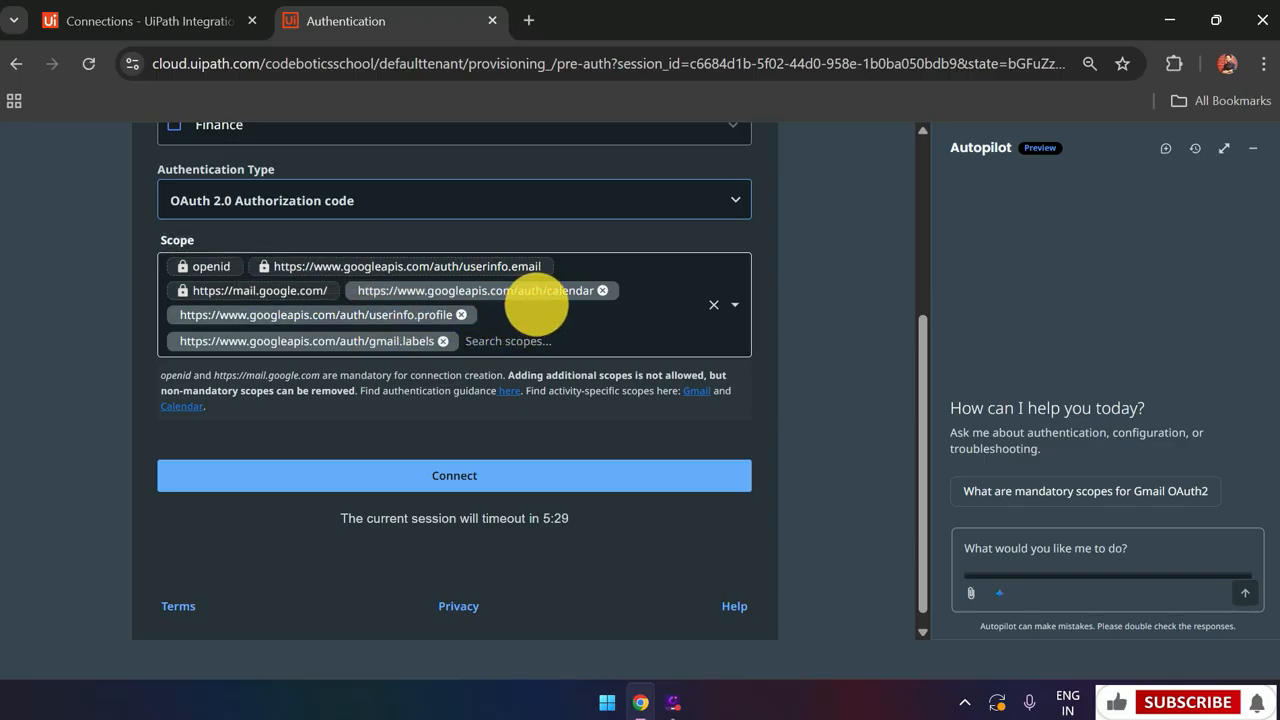
pyautogui.moveTo(400, 336)
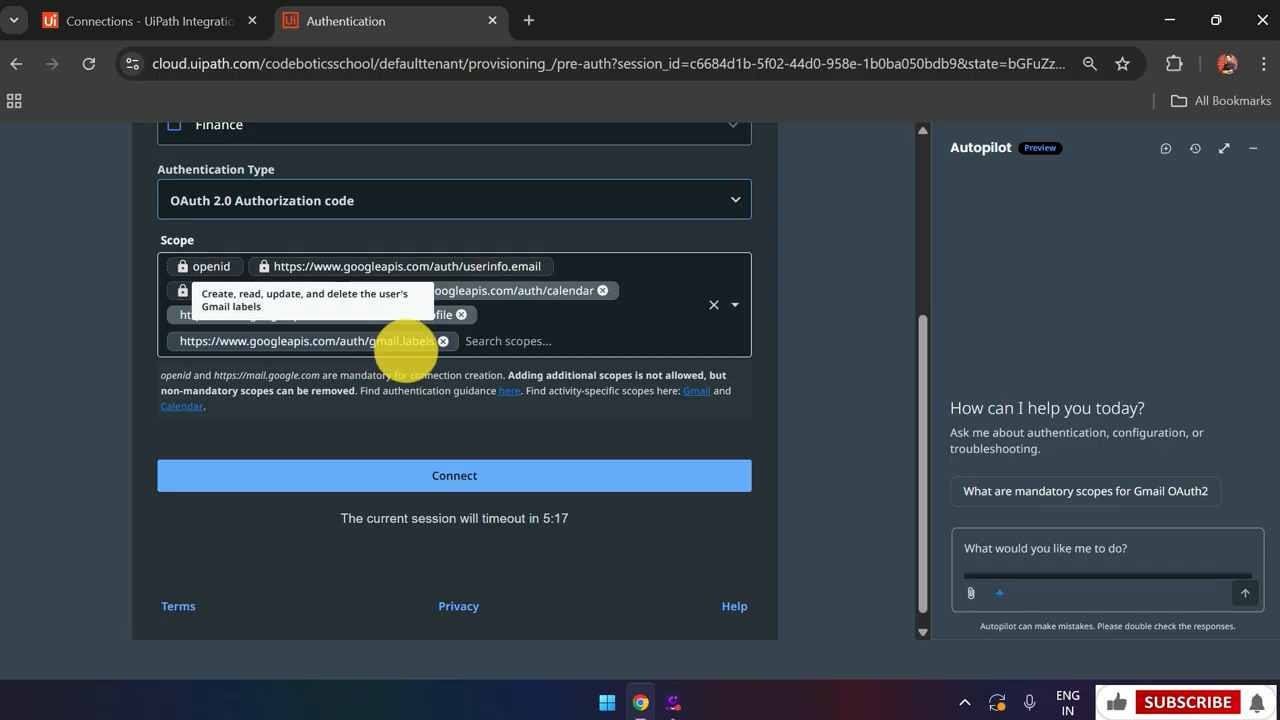
pyautogui.click(631, 484)
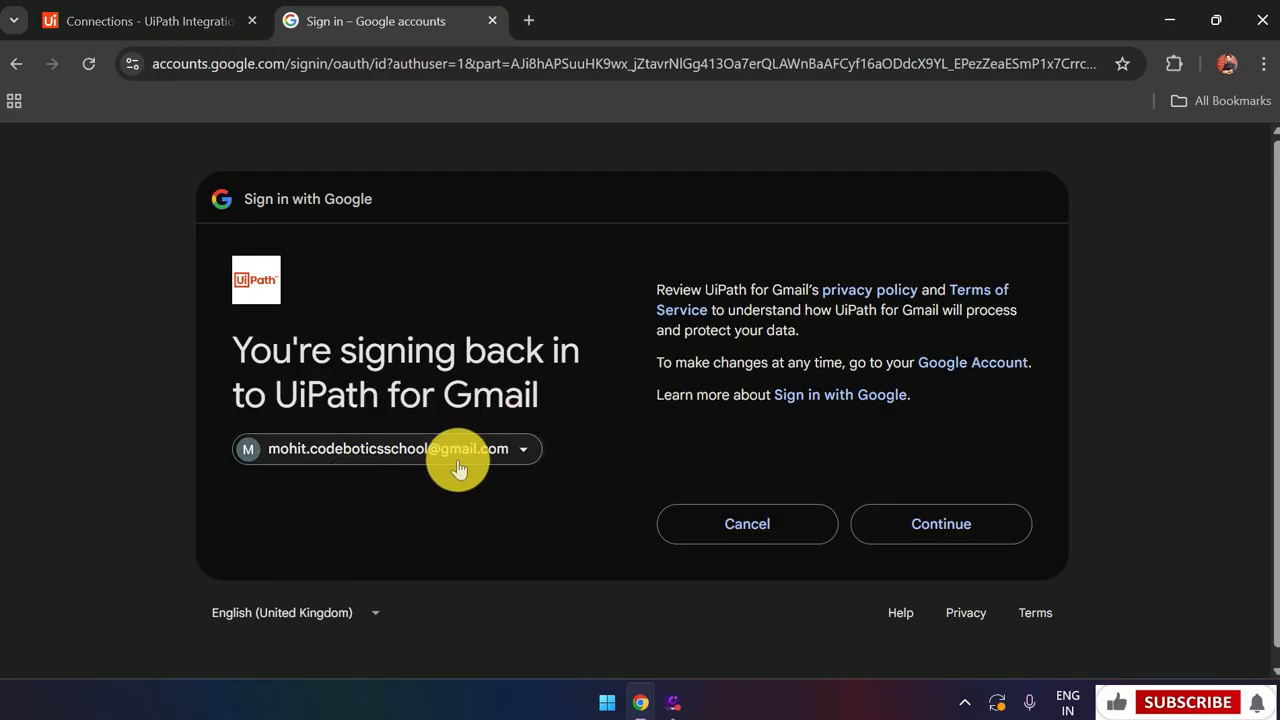
# Continue through Google sign-in and grant UiPath for Gmail access to the account
pyautogui.click(924, 508)
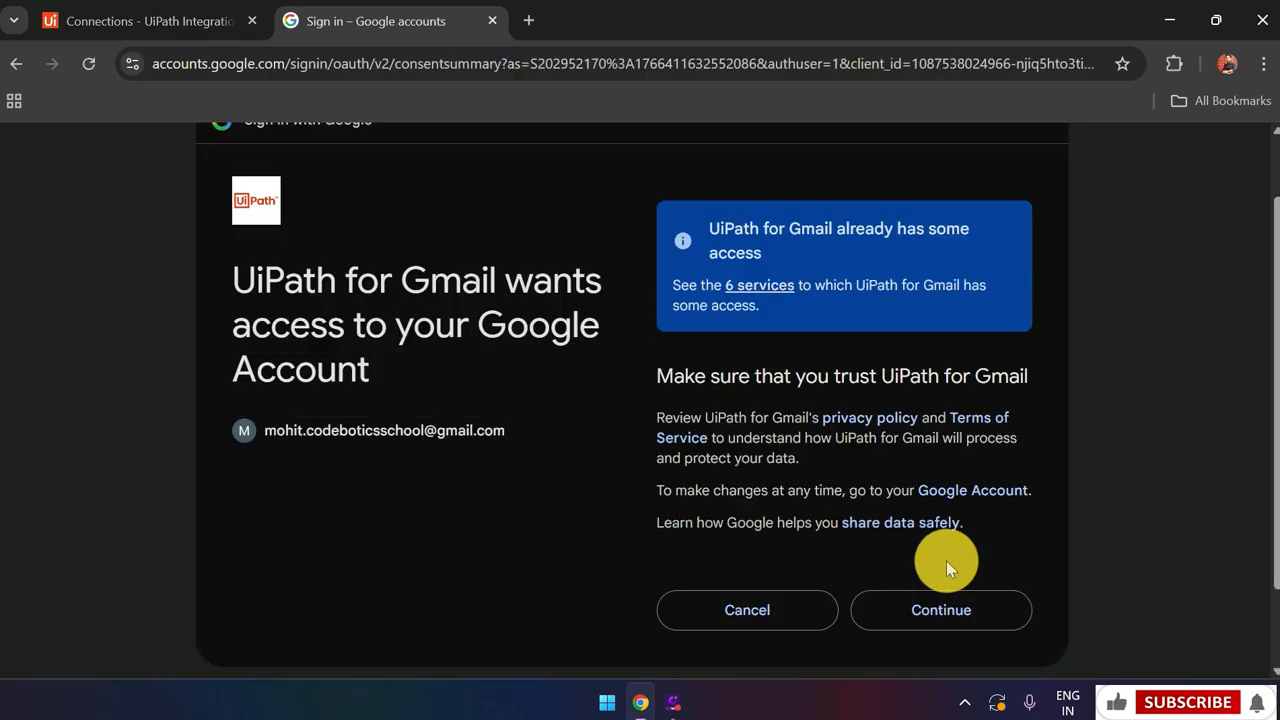
pyautogui.click(968, 621)
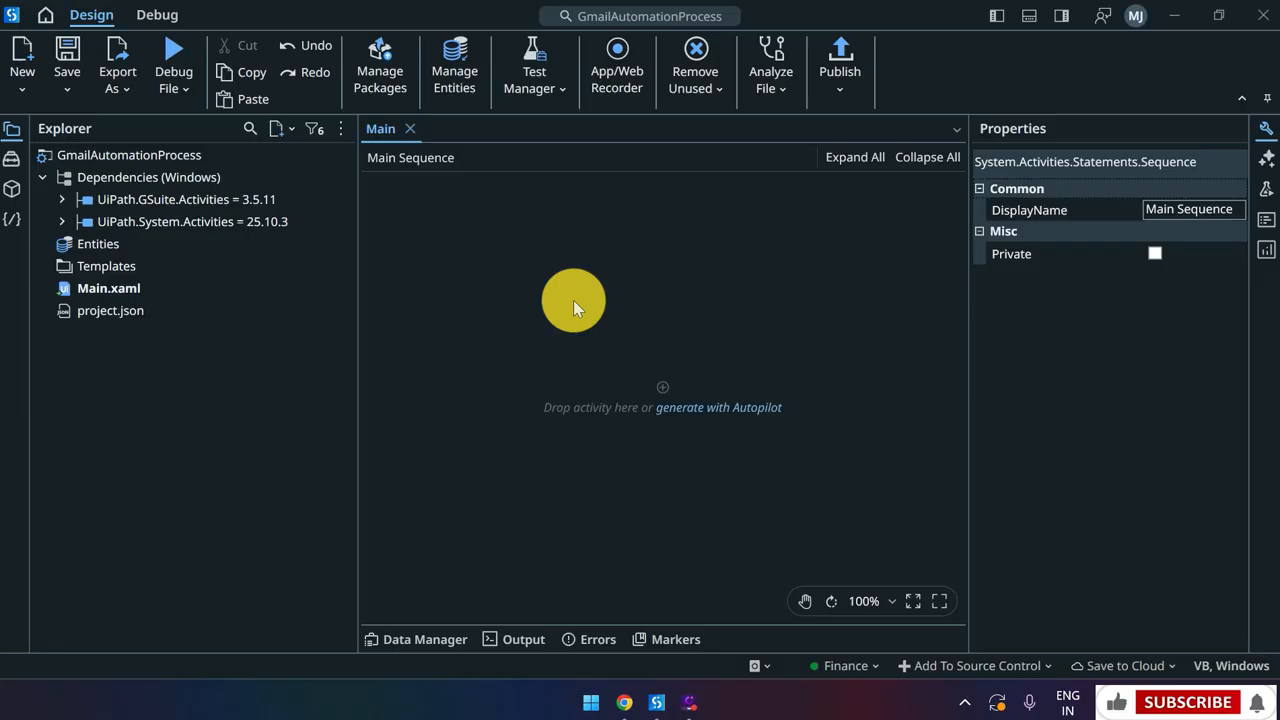
# Search the activities for 'Gmail' and drag Send Email into the empty Main Sequence
pyautogui.click(11, 159)
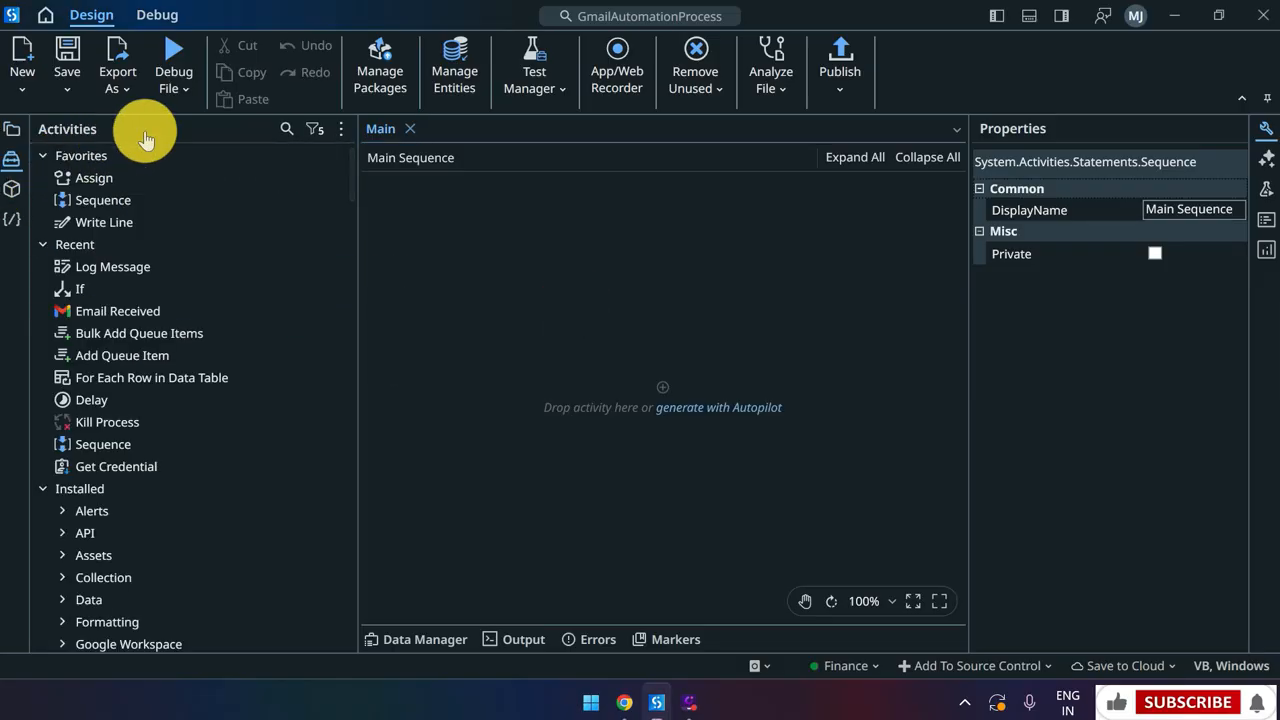
pyautogui.click(284, 129)
pyautogui.write('Gmail')
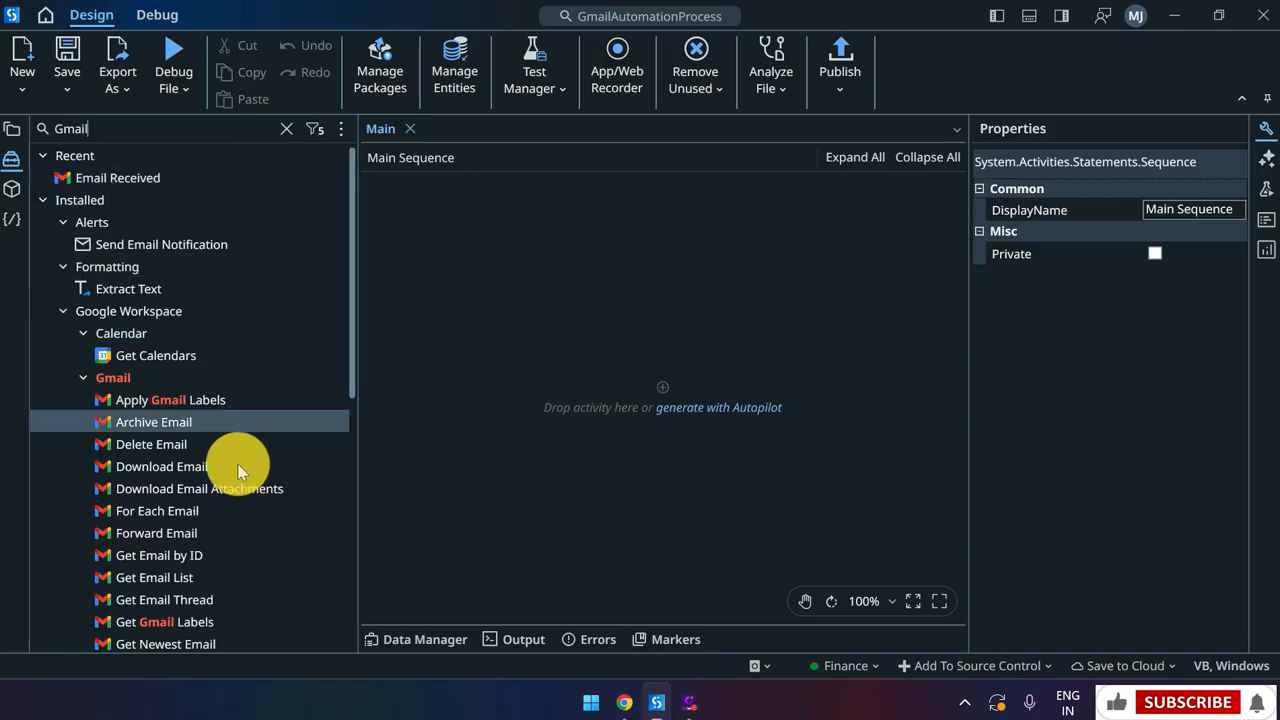
pyautogui.scroll(-4, 237, 463)
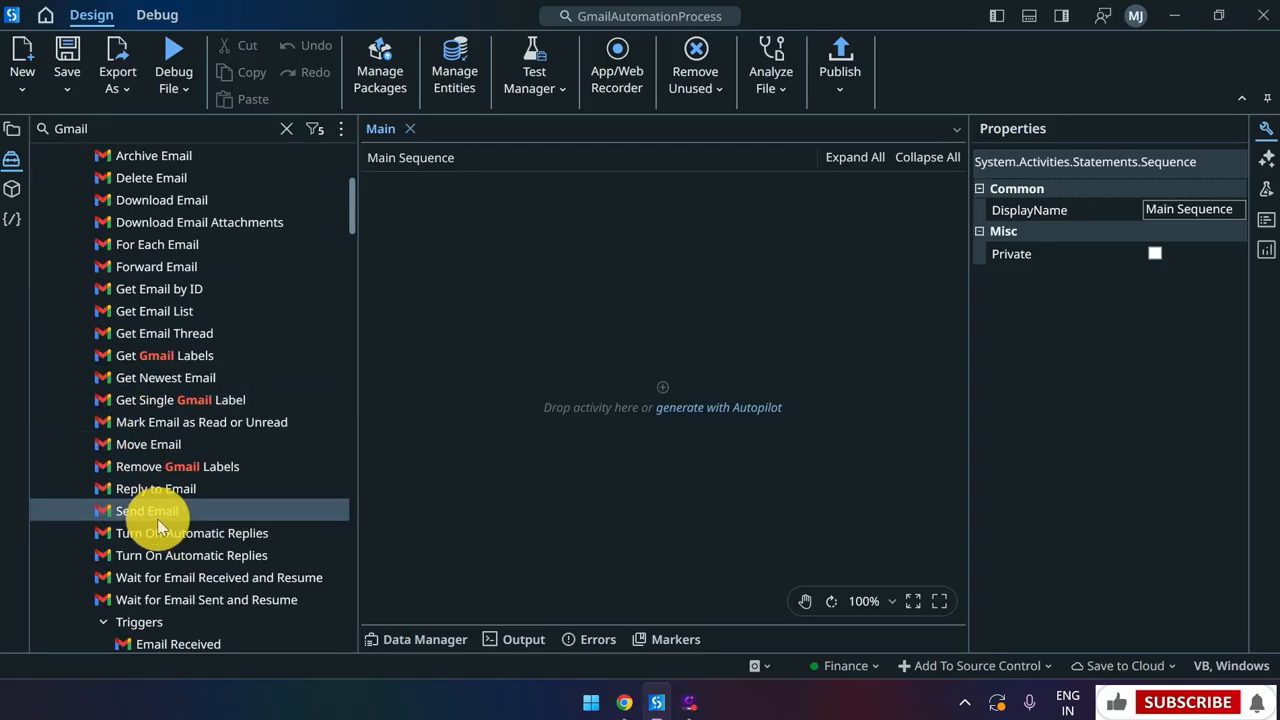
pyautogui.scroll(4, 137, 440)
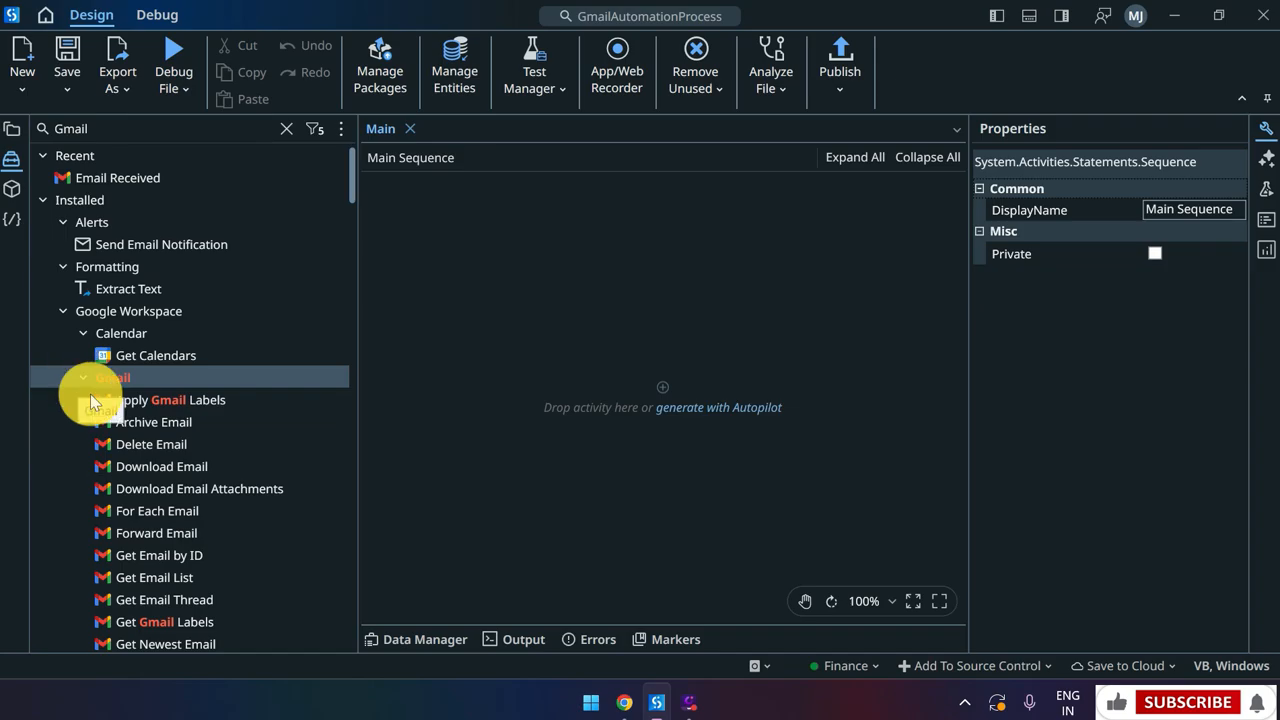
pyautogui.scroll(-4, 175, 514)
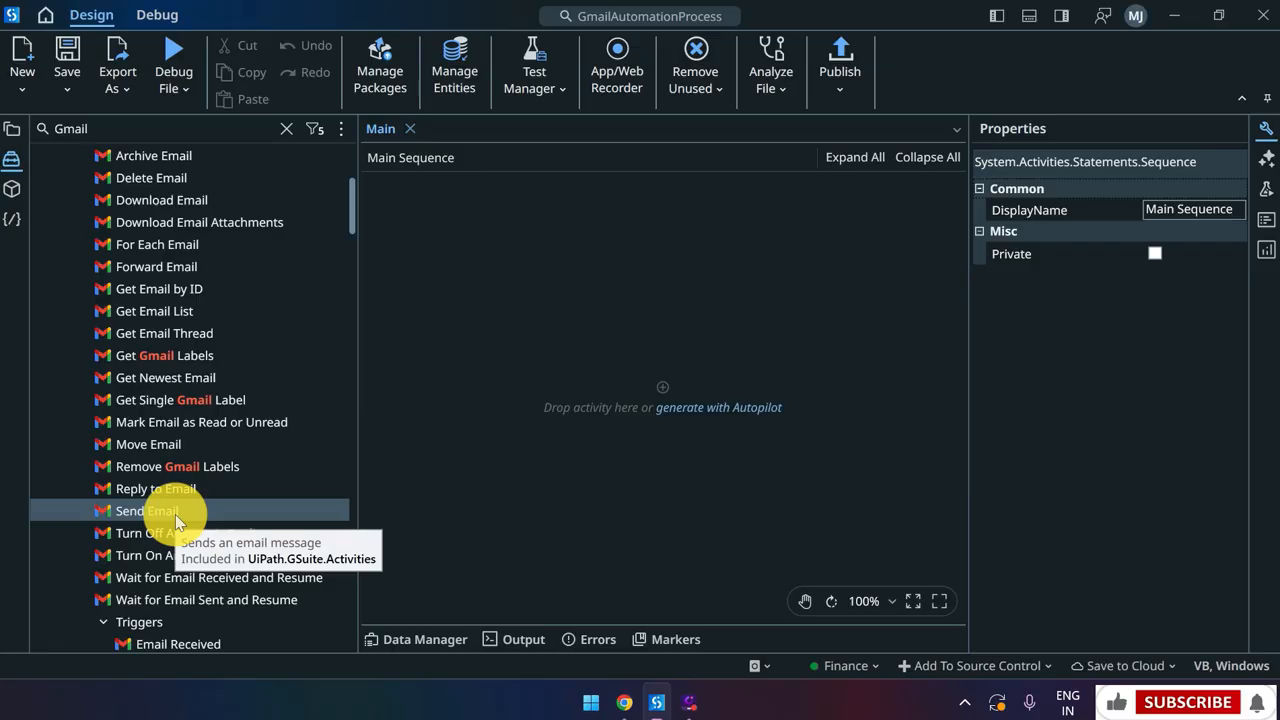
pyautogui.click(175, 514)
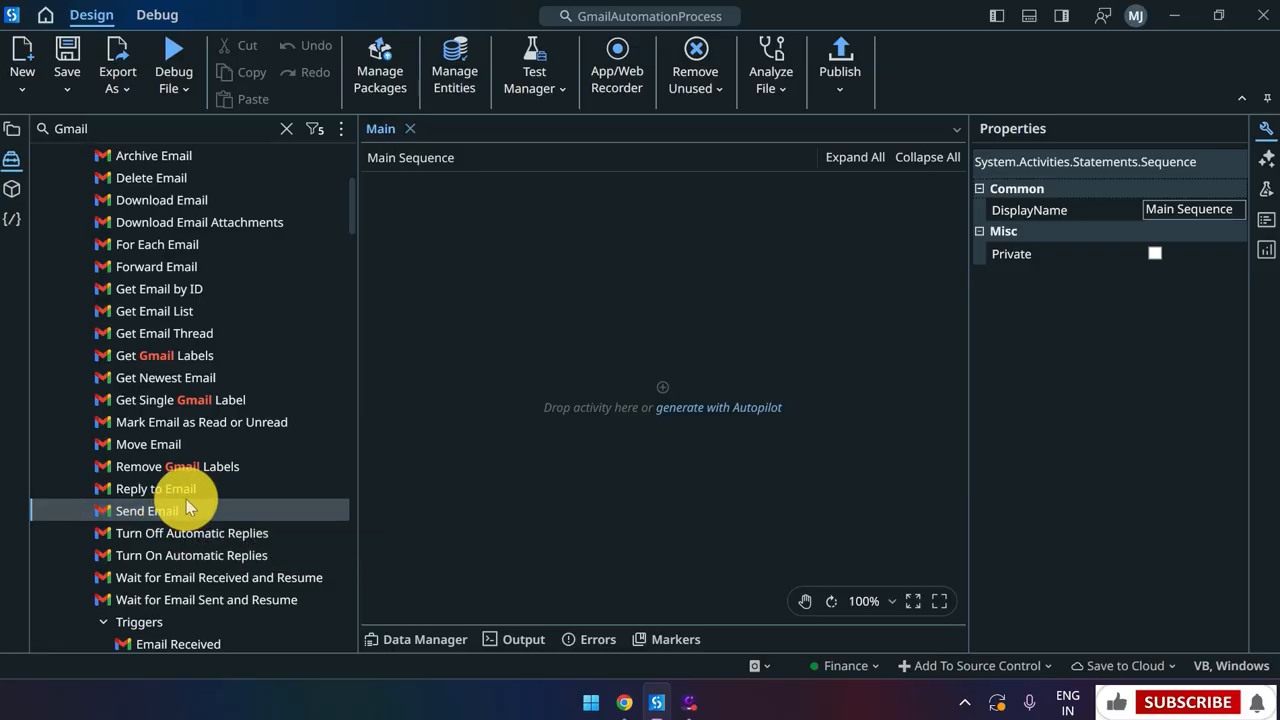
pyautogui.moveTo(173, 508); pyautogui.dragTo(655, 378)
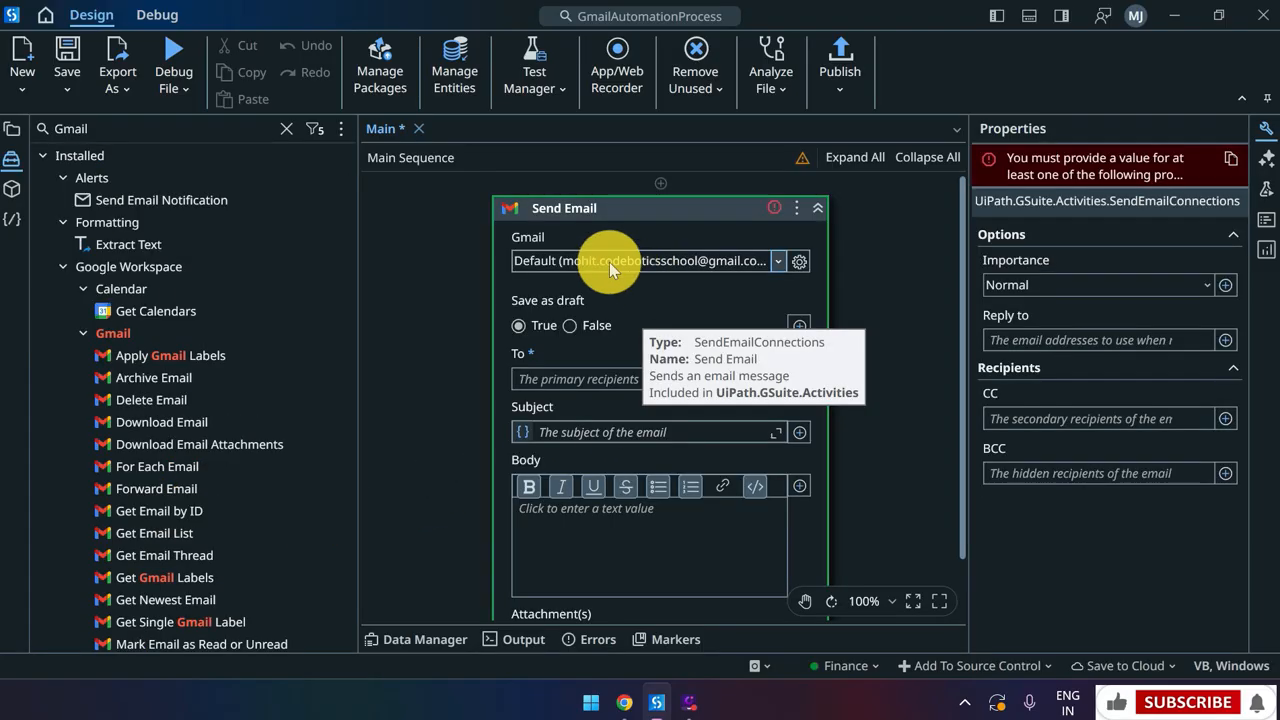
# Keep the Default Gmail connection on Send Email and set Save as draft to False
pyautogui.click(609, 262)
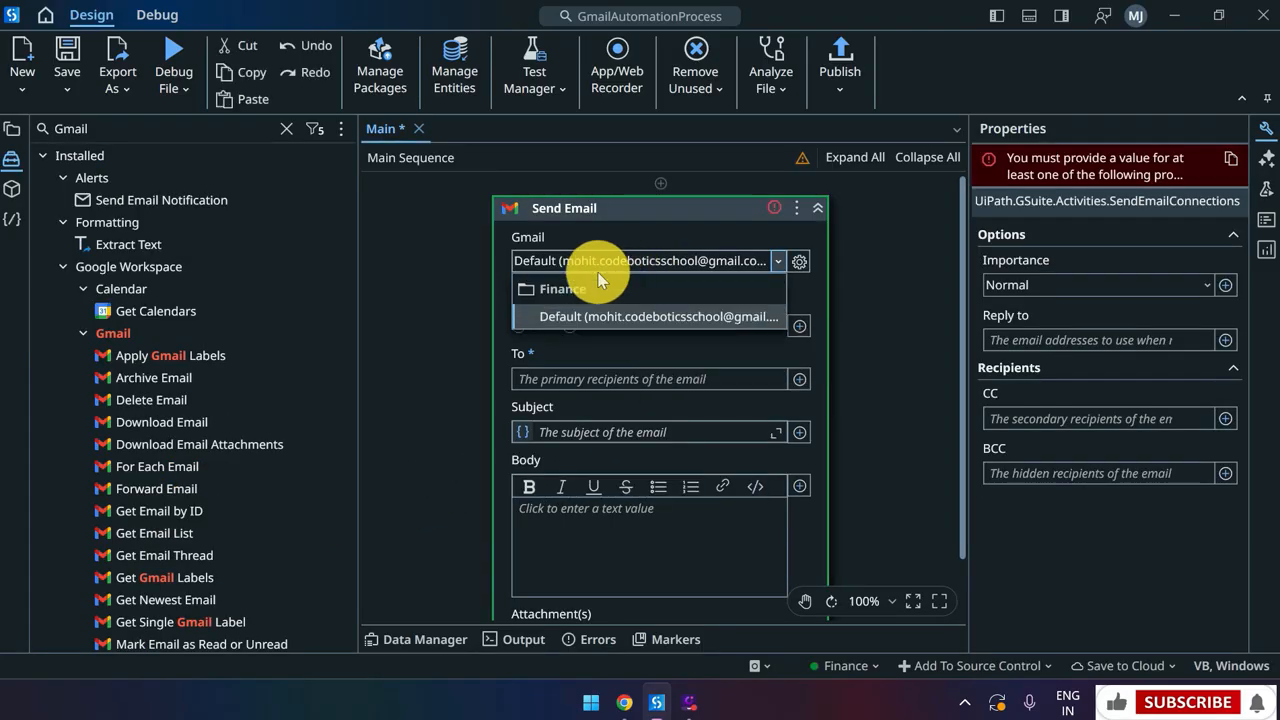
pyautogui.click(833, 284)
pyautogui.hotkey('ctrl', 's')
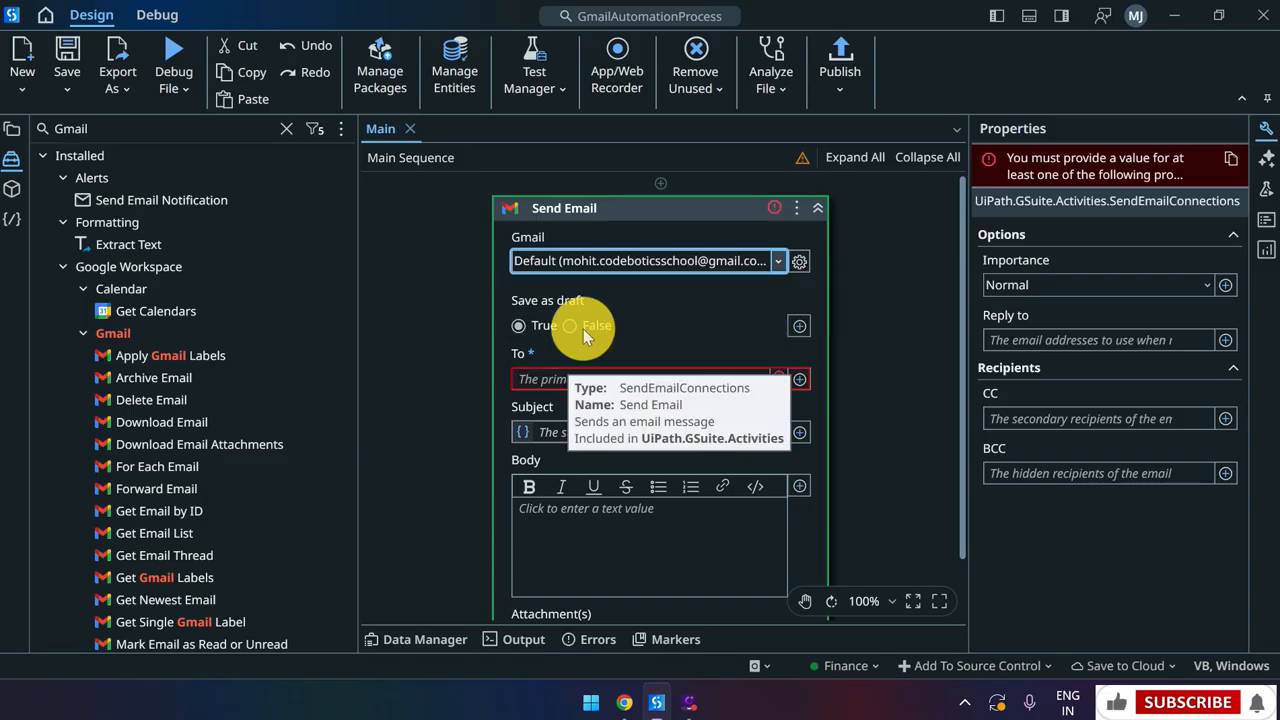
pyautogui.click(583, 329)
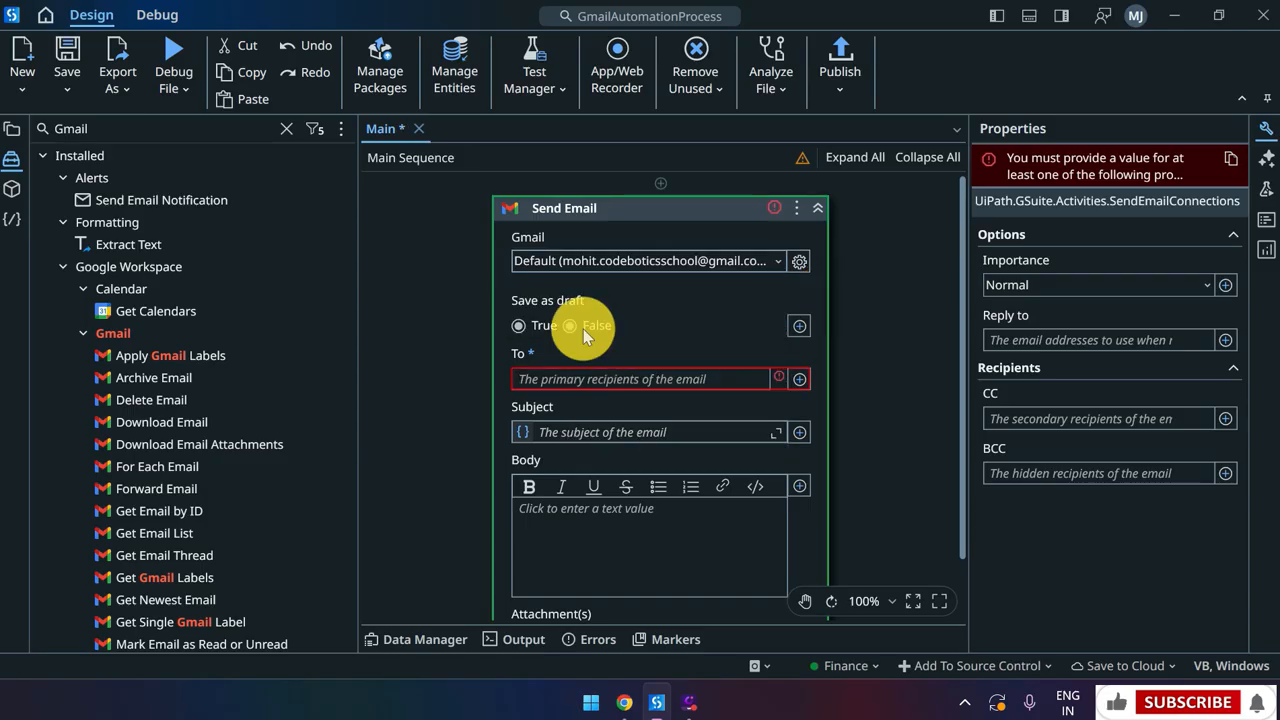
# Set the To recipients as a pasted expression and save the workflow
pyautogui.click(583, 378)
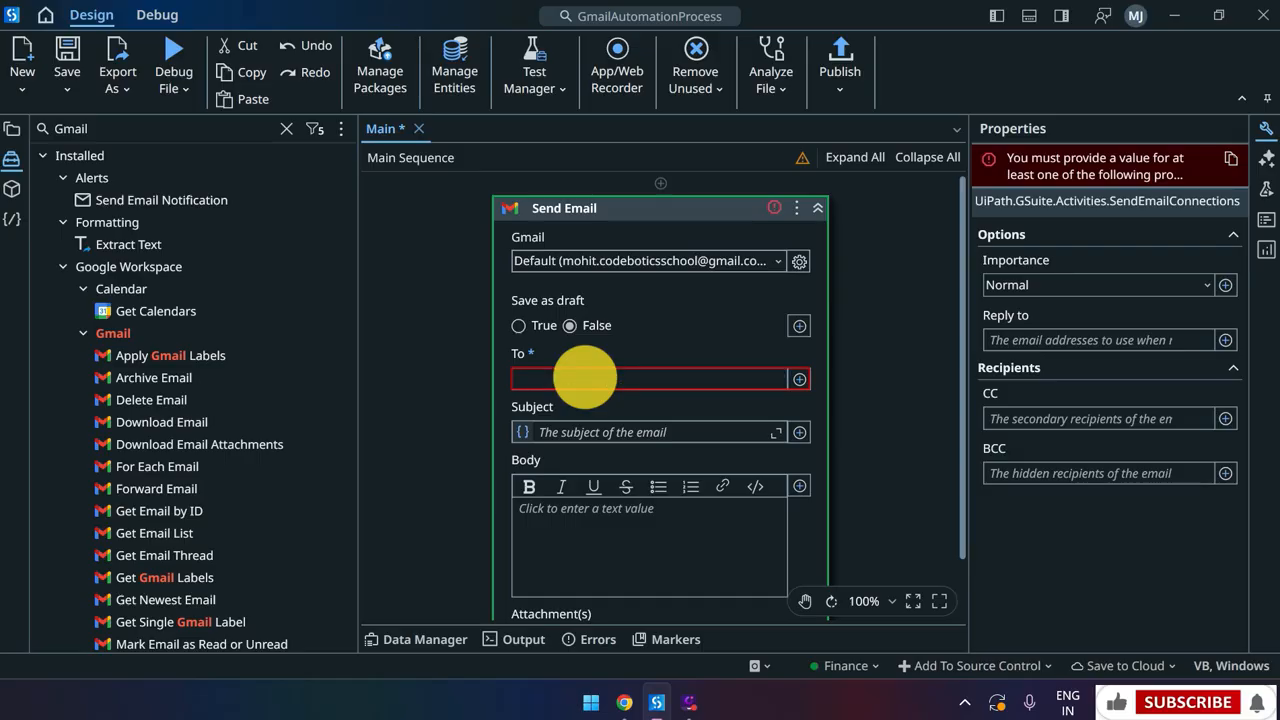
pyautogui.click(801, 379)
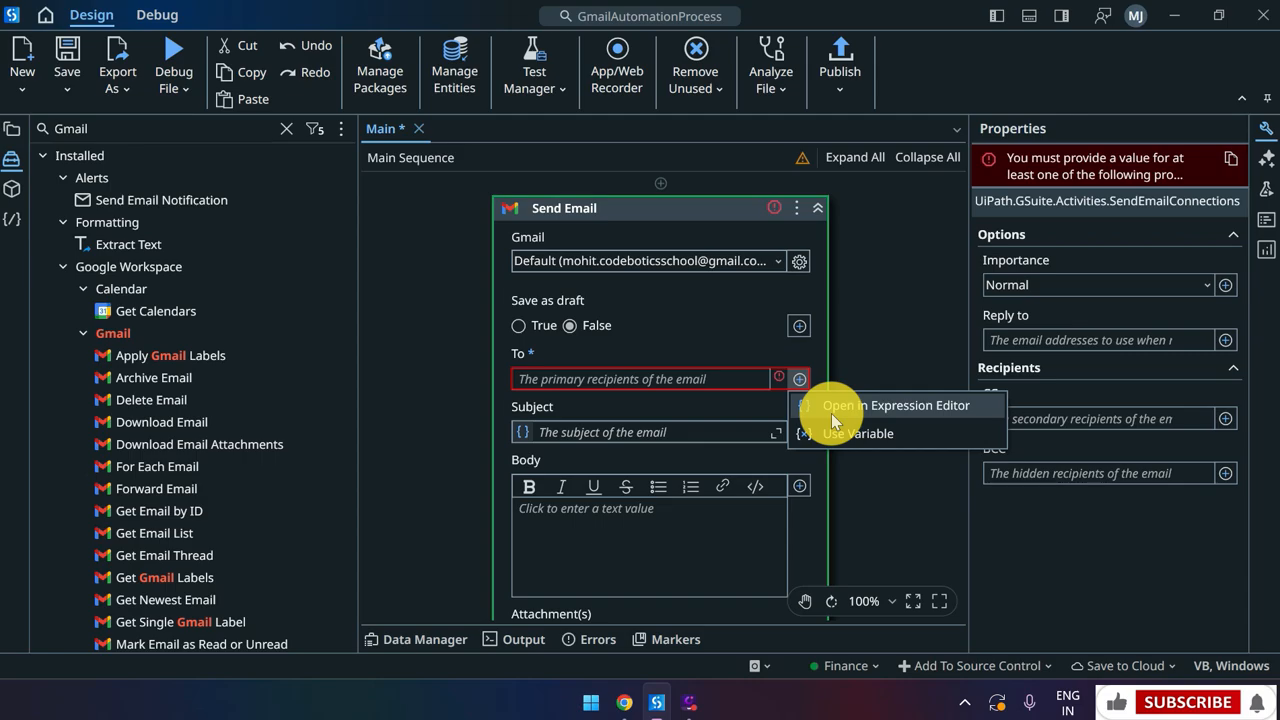
pyautogui.click(831, 410)
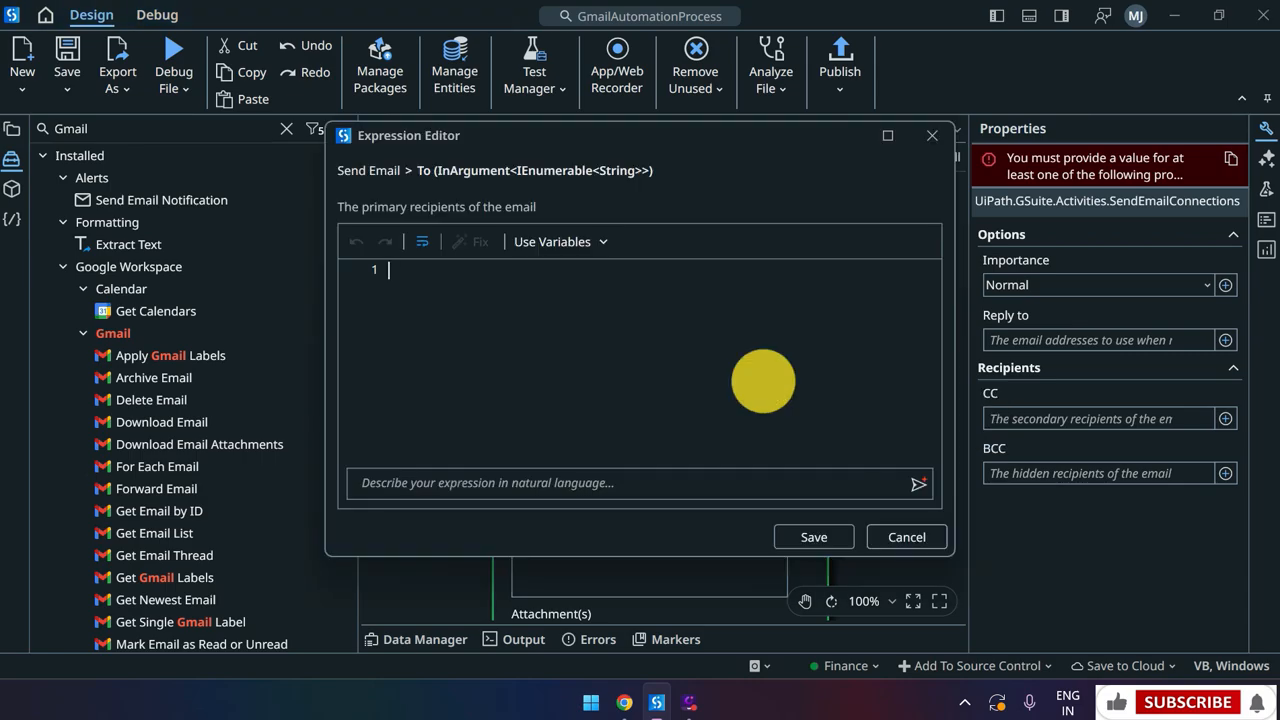
pyautogui.hotkey('ctrl', 'v')
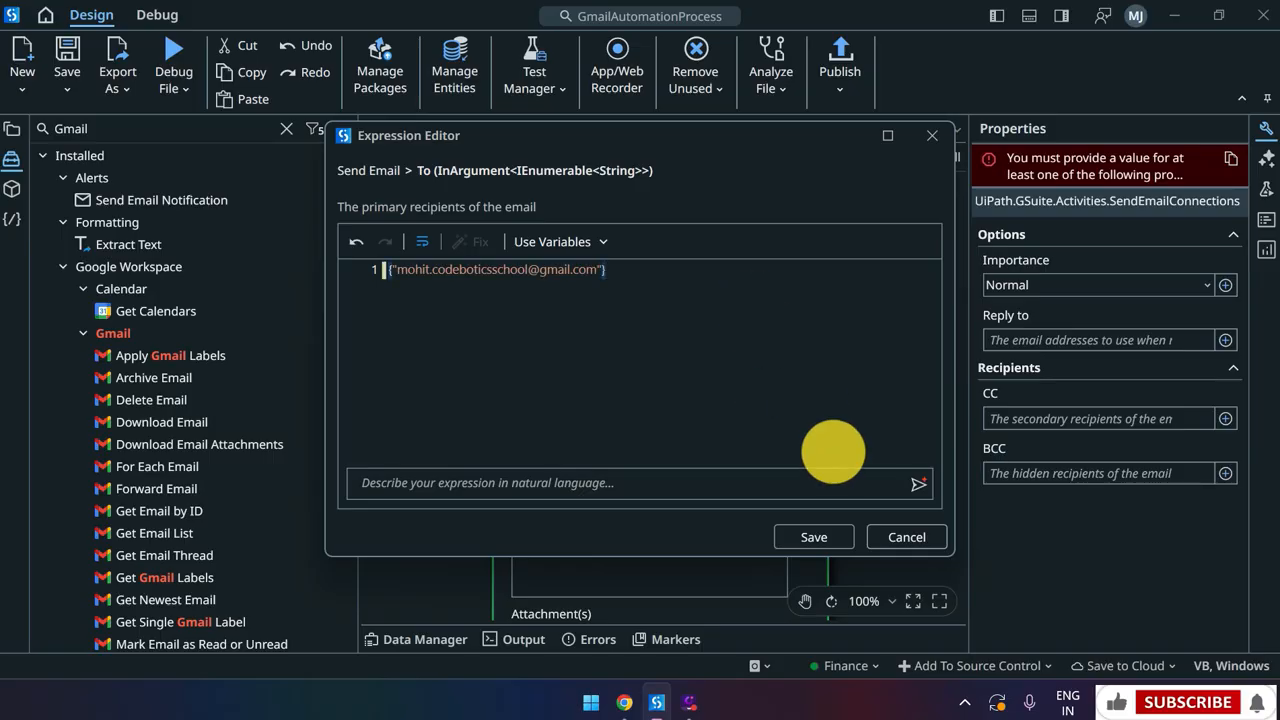
pyautogui.click(831, 538)
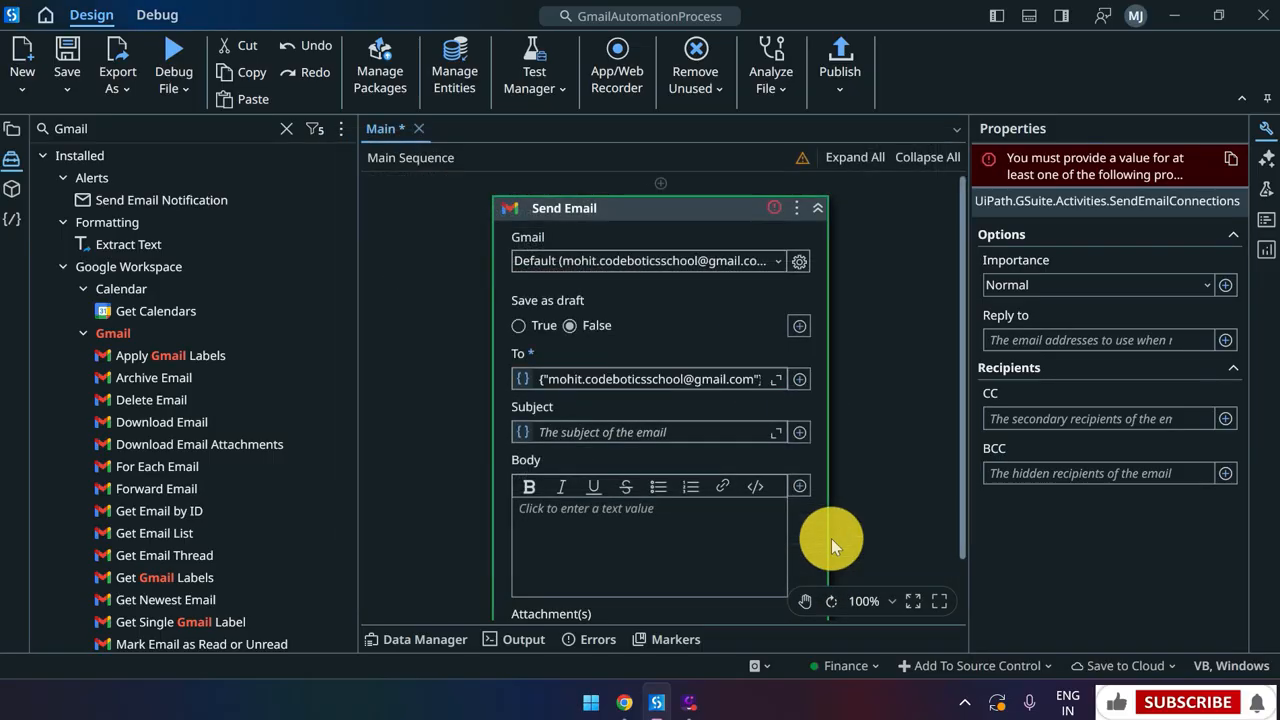
pyautogui.hotkey('ctrl', 's')
# Enter subject 'Test Mail' and body 'This is also Test mail', save, then run the file
pyautogui.click(728, 434)
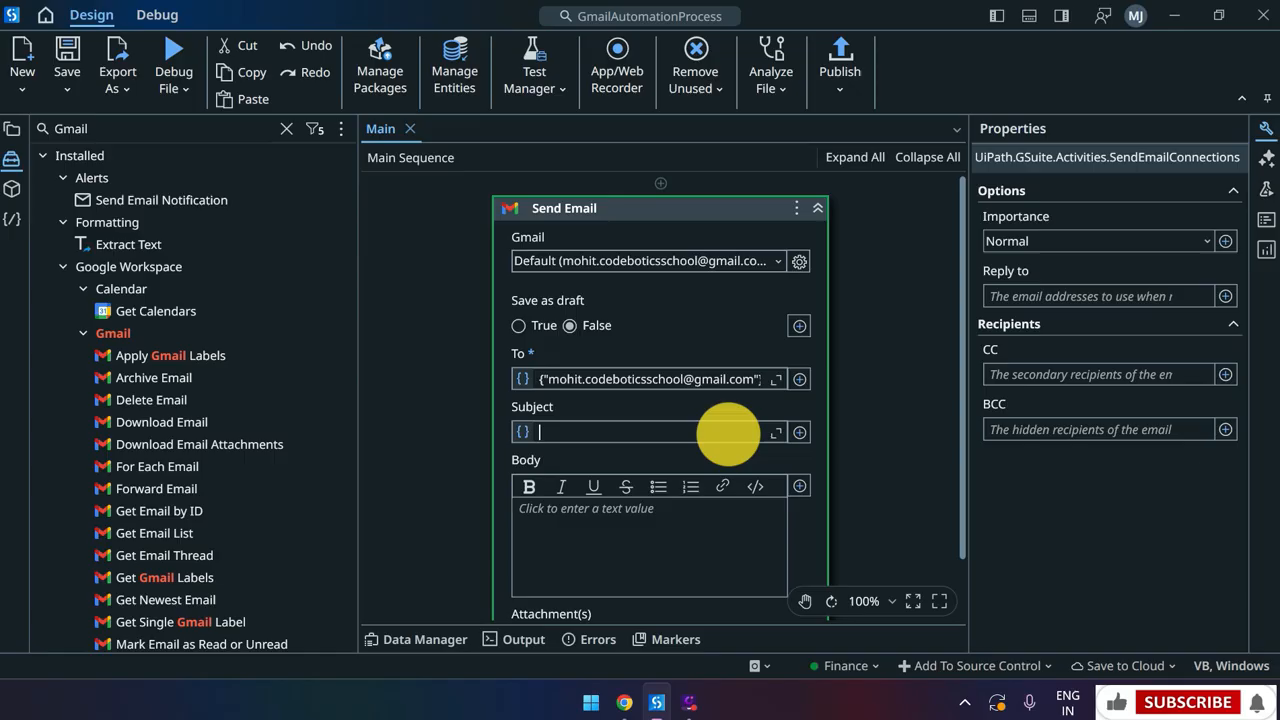
pyautogui.write('"Test Mail')
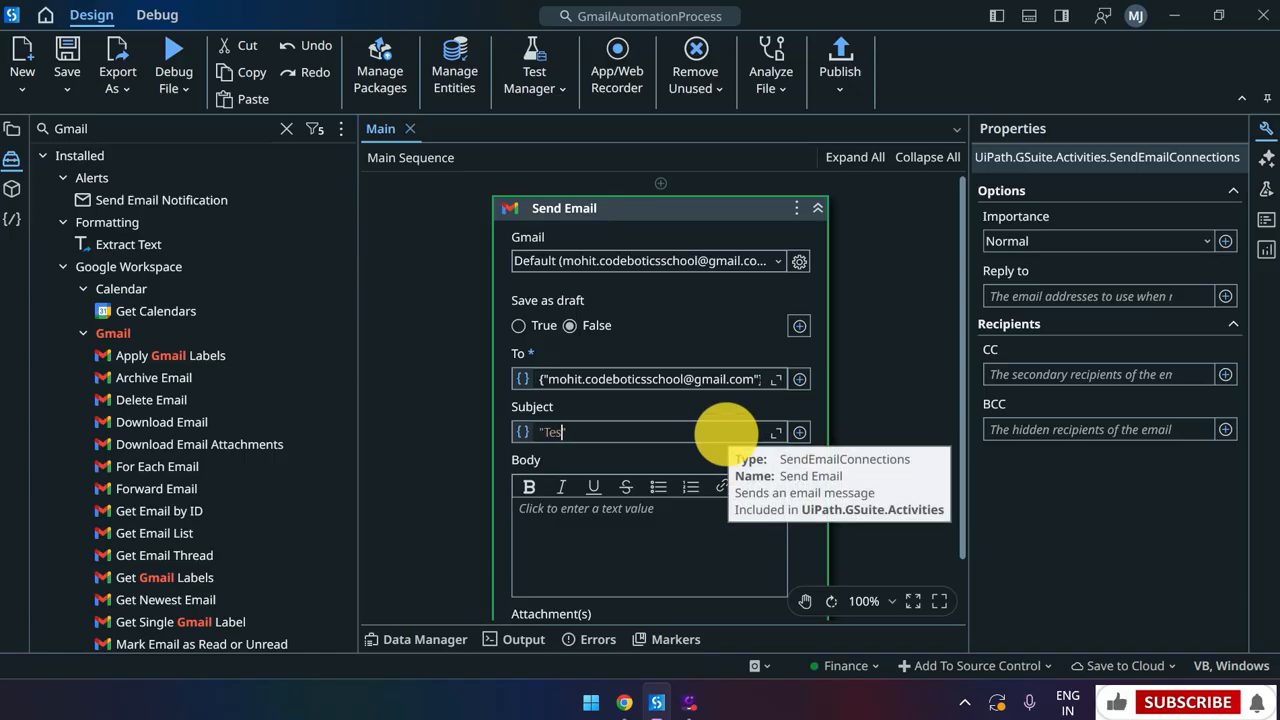
pyautogui.click(707, 555)
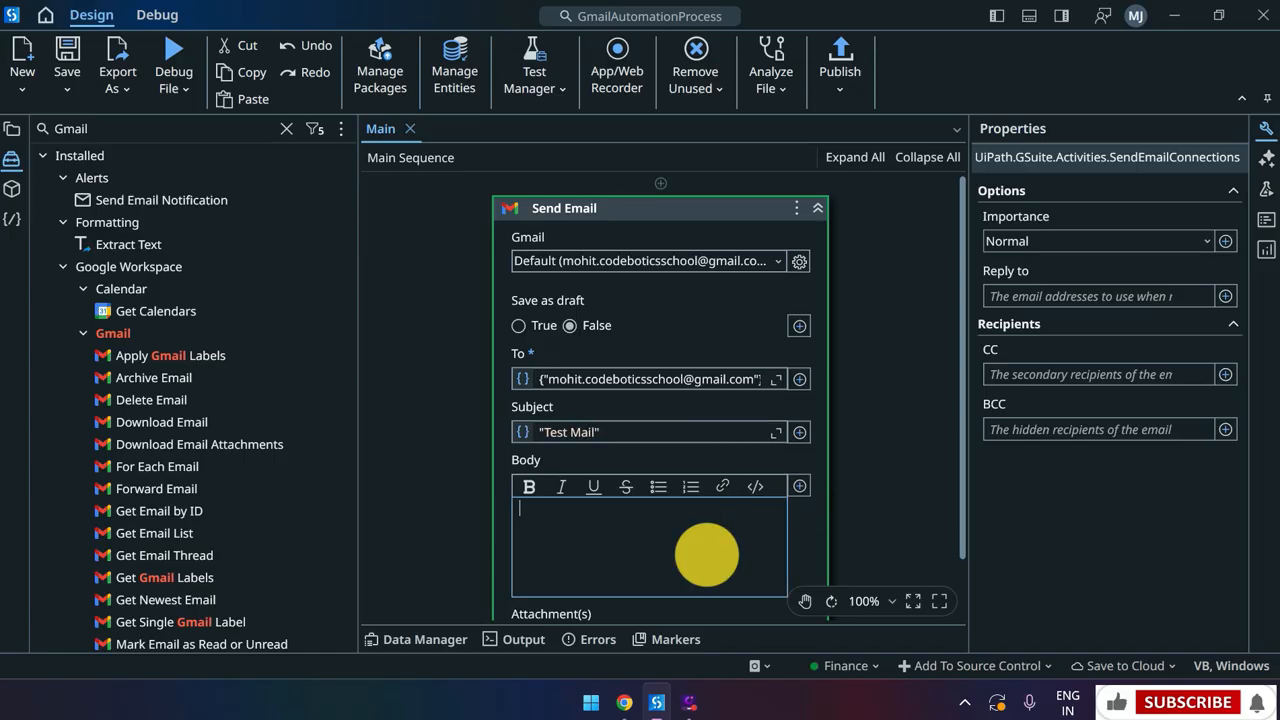
pyautogui.write('This is also Test mail')
pyautogui.scroll(-1, 868, 520)
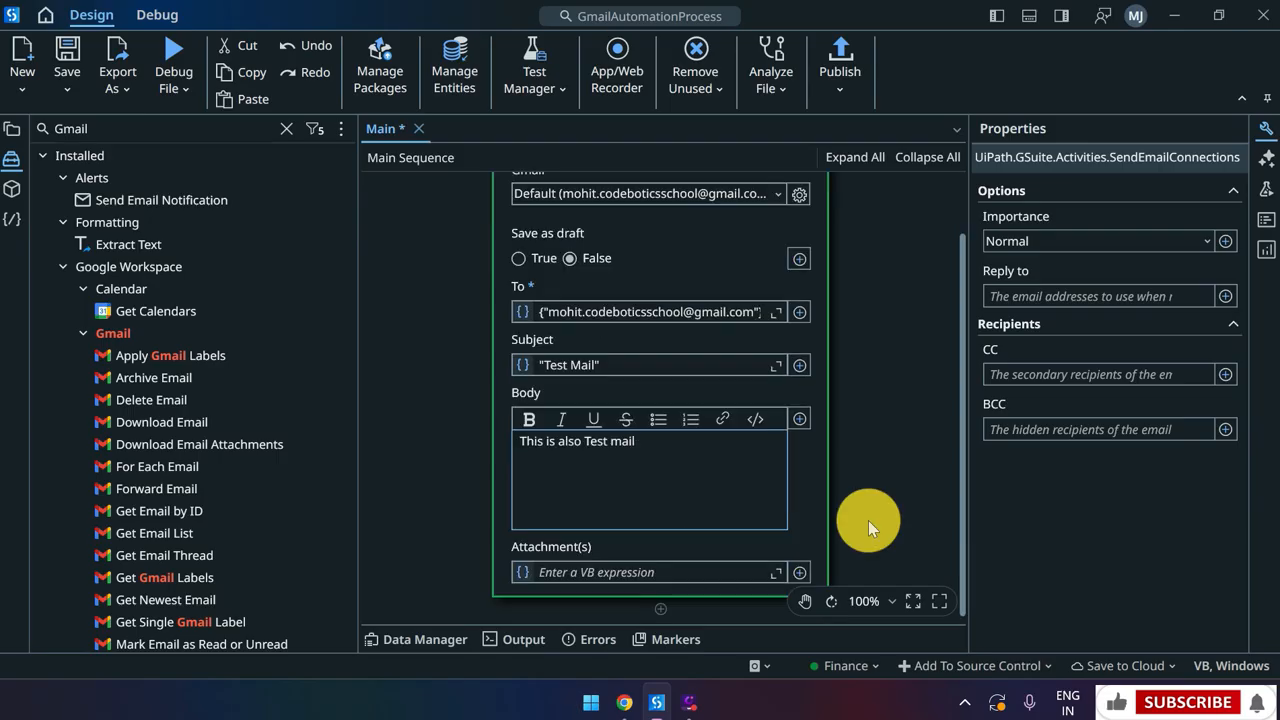
pyautogui.hotkey('ctrl', 's')
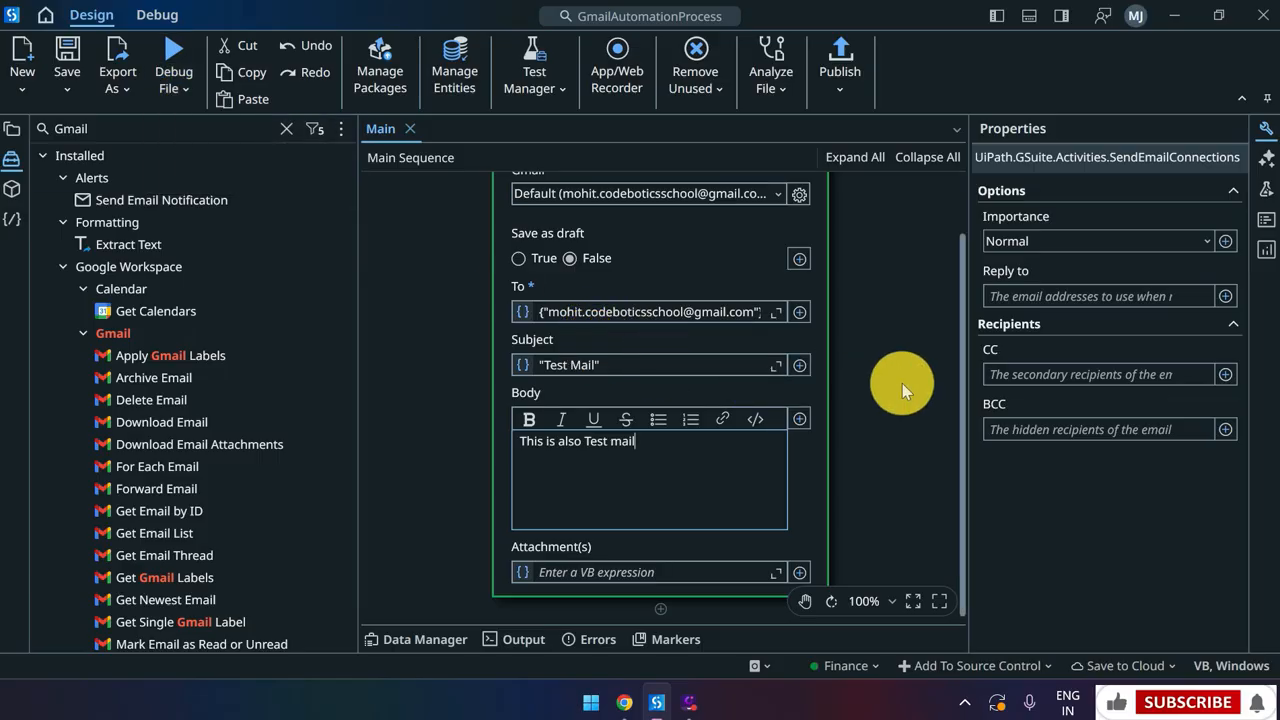
pyautogui.click(157, 103)
pyautogui.click(175, 121)
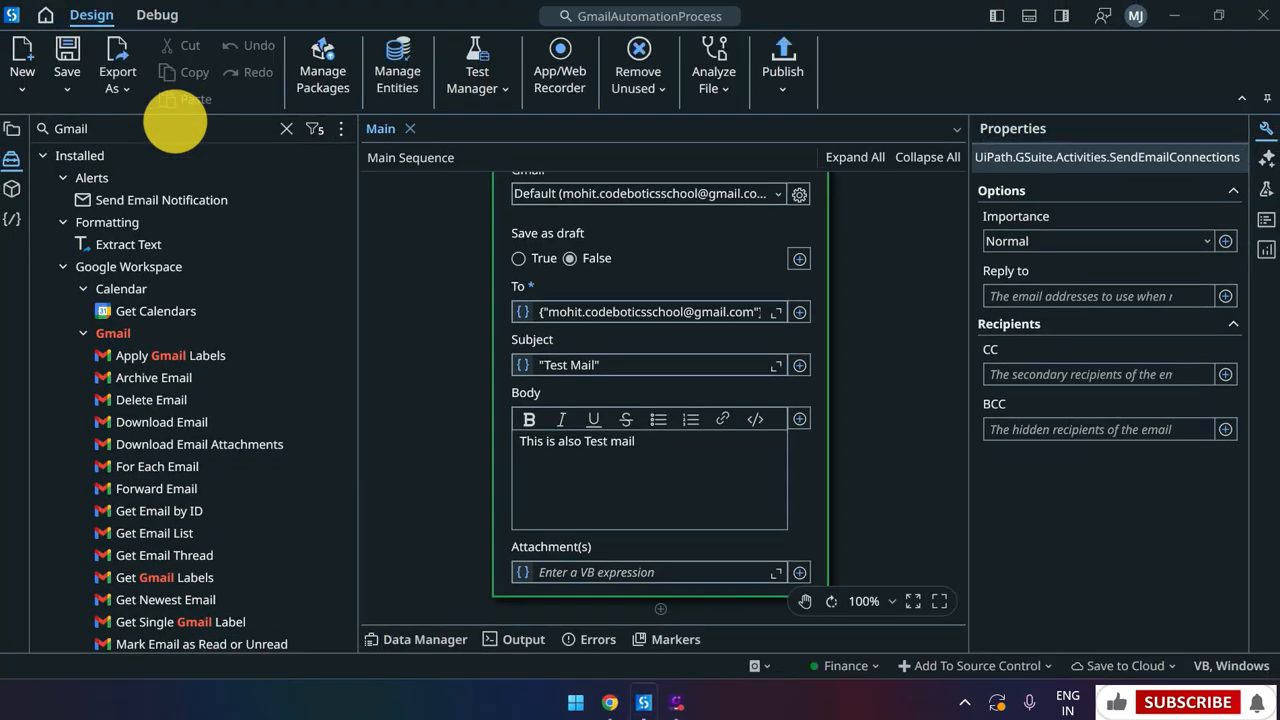
# Switch from Studio to the browser's Gmail inbox tab
pyautogui.hotkey('alt', 'Tab')
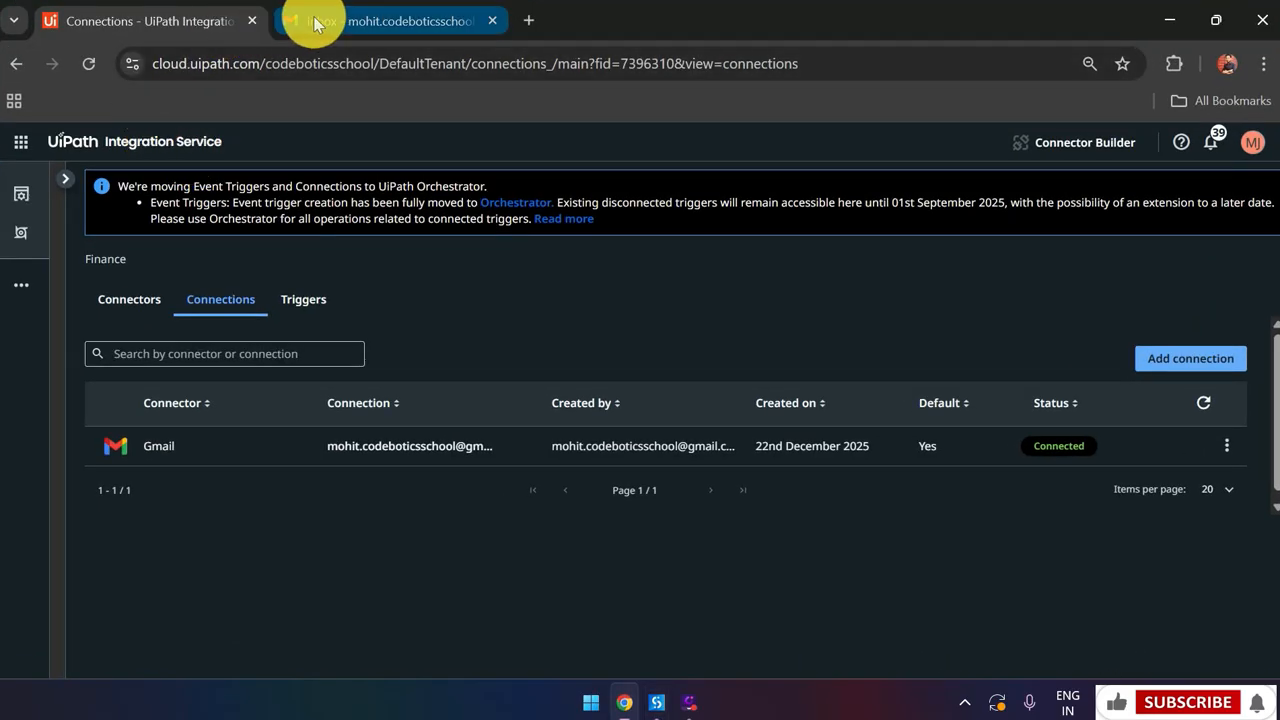
pyautogui.click(318, 20)
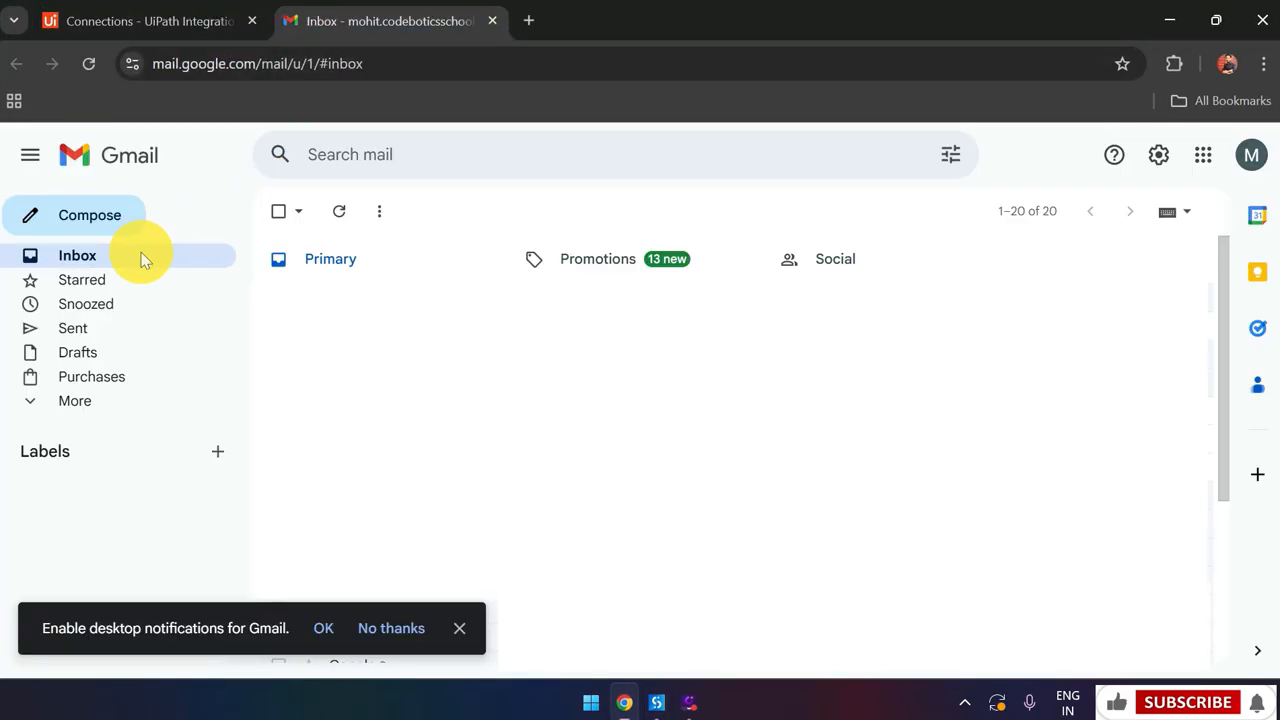
# Open the received Test Mail message in the Gmail inbox
pyautogui.click(512, 300)
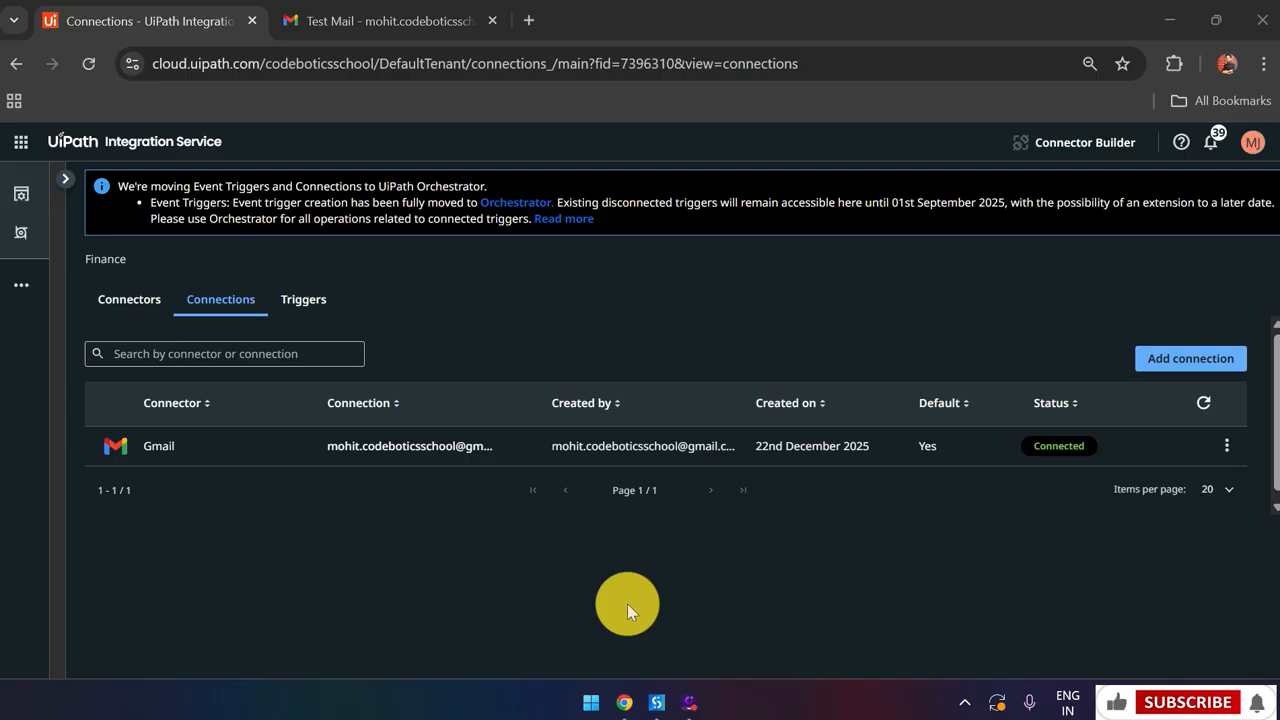
pyautogui.click(301, 318)
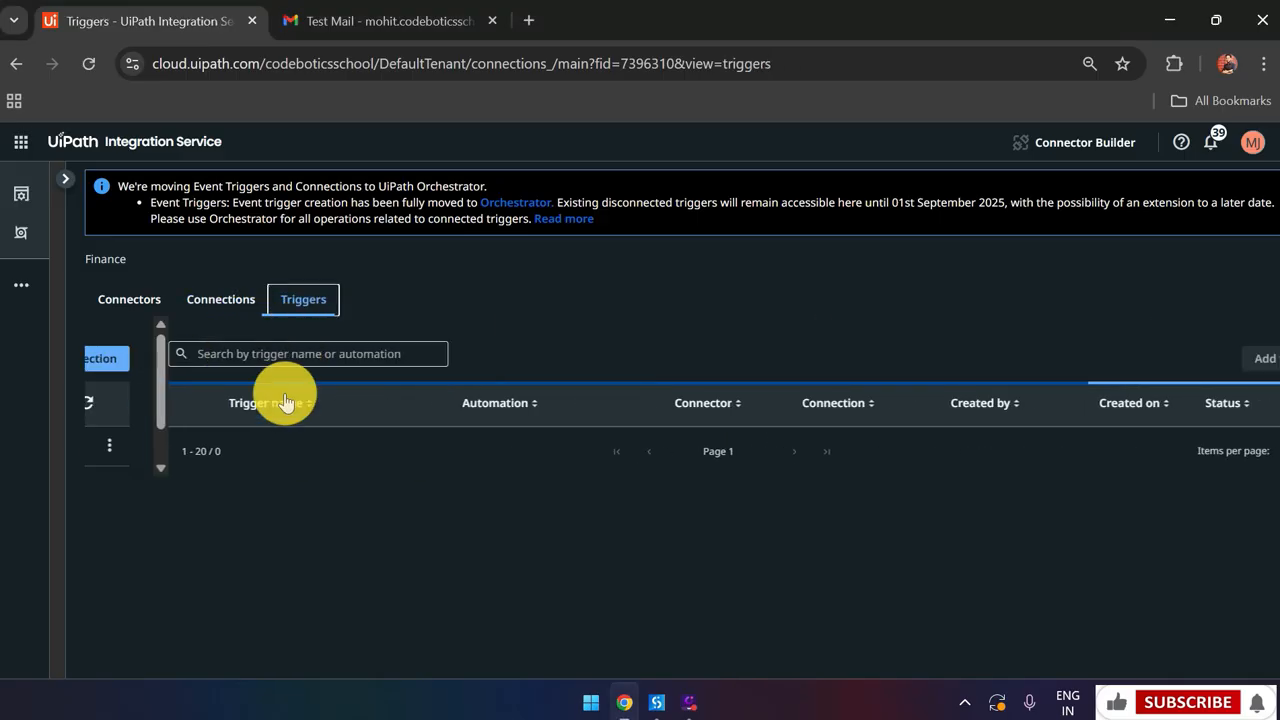
pyautogui.moveTo(1182, 362)
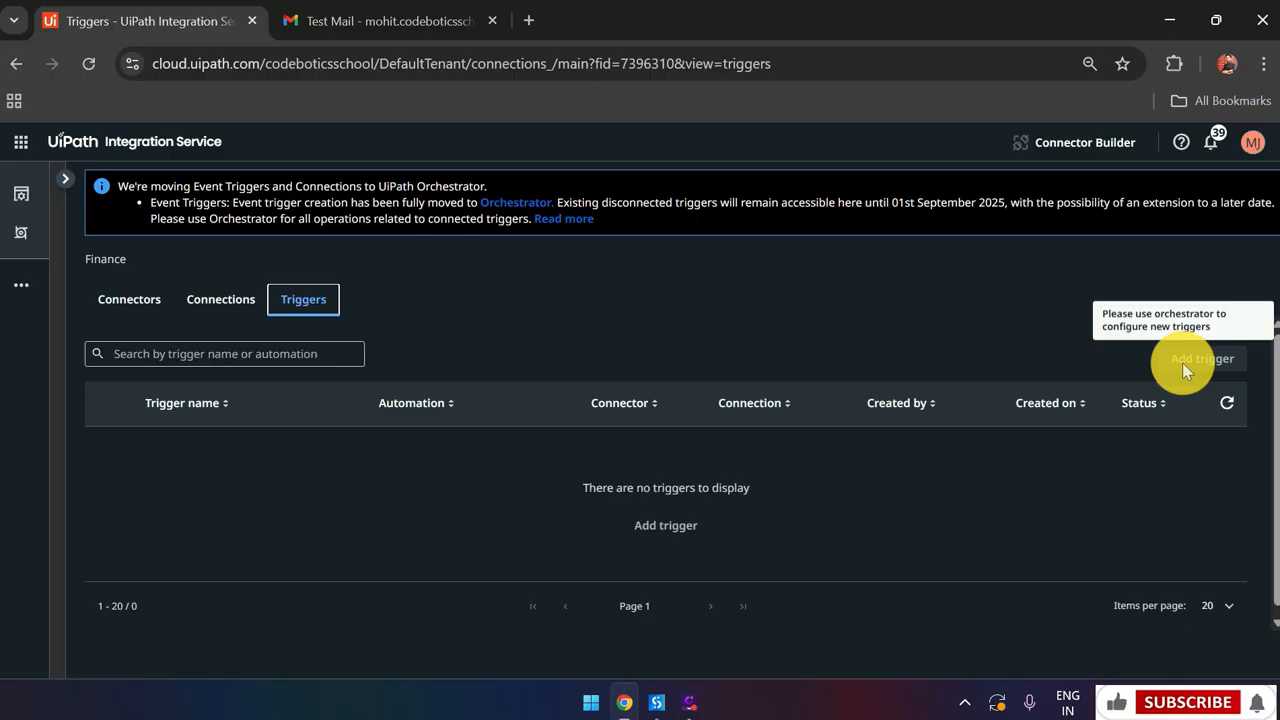
pyautogui.click(224, 320)
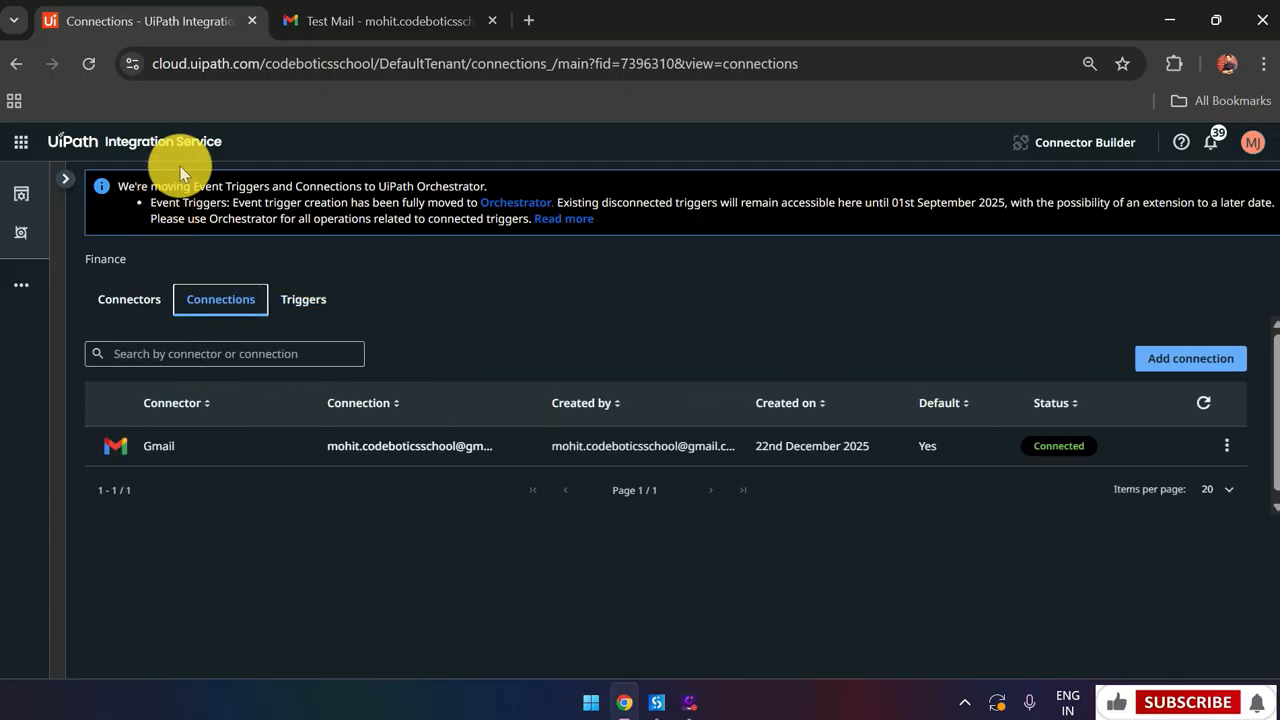
# Change the Gmail connection's event polling from 5 minutes to a custom 1 minute
pyautogui.click(229, 446)
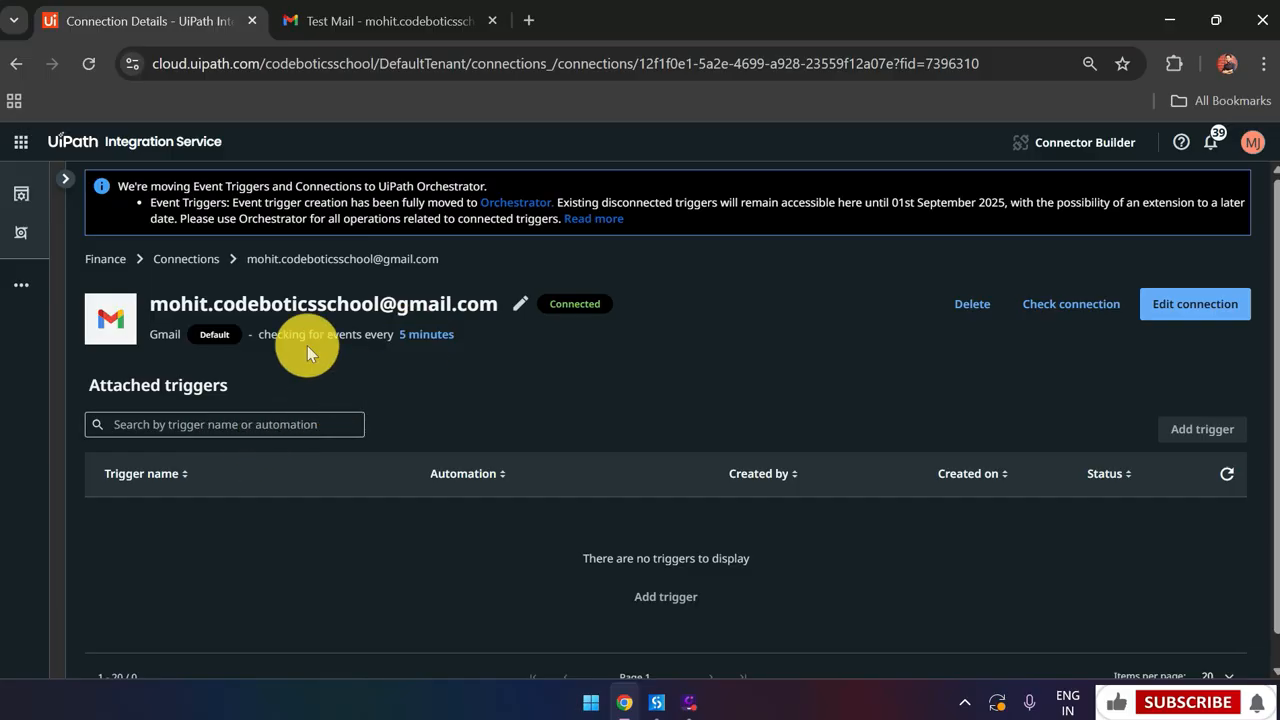
pyautogui.click(410, 339)
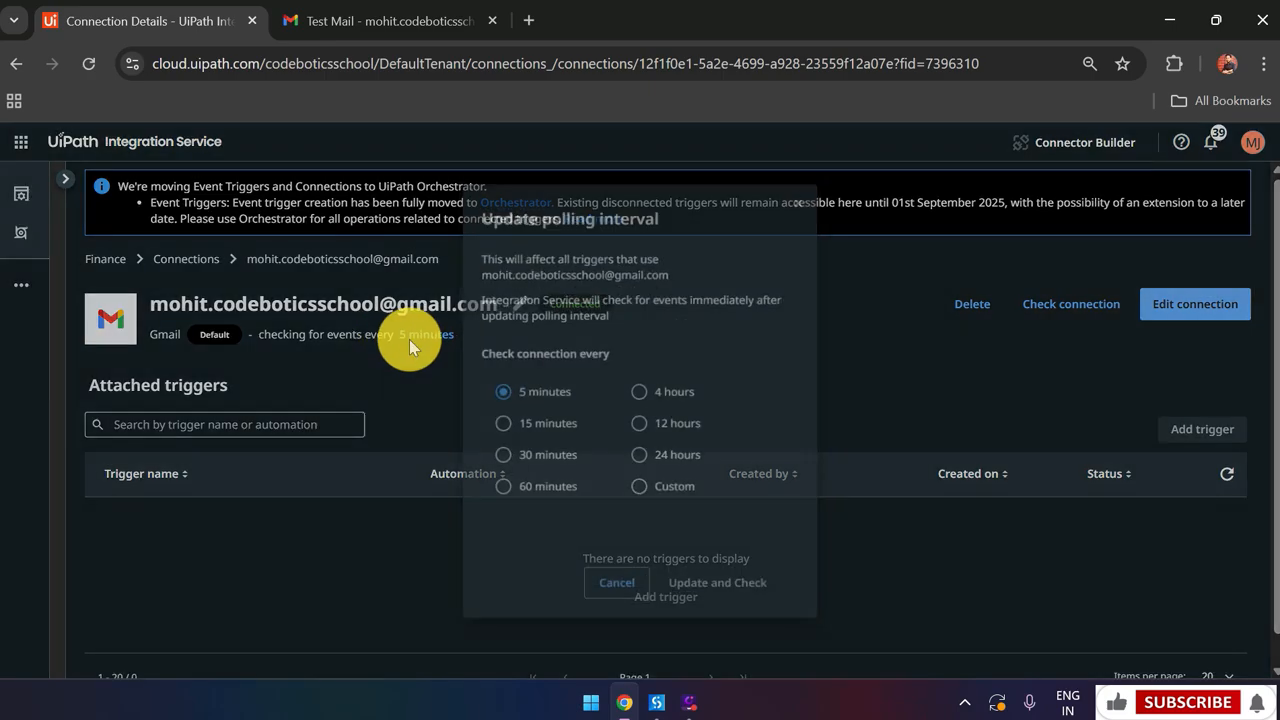
pyautogui.click(636, 488)
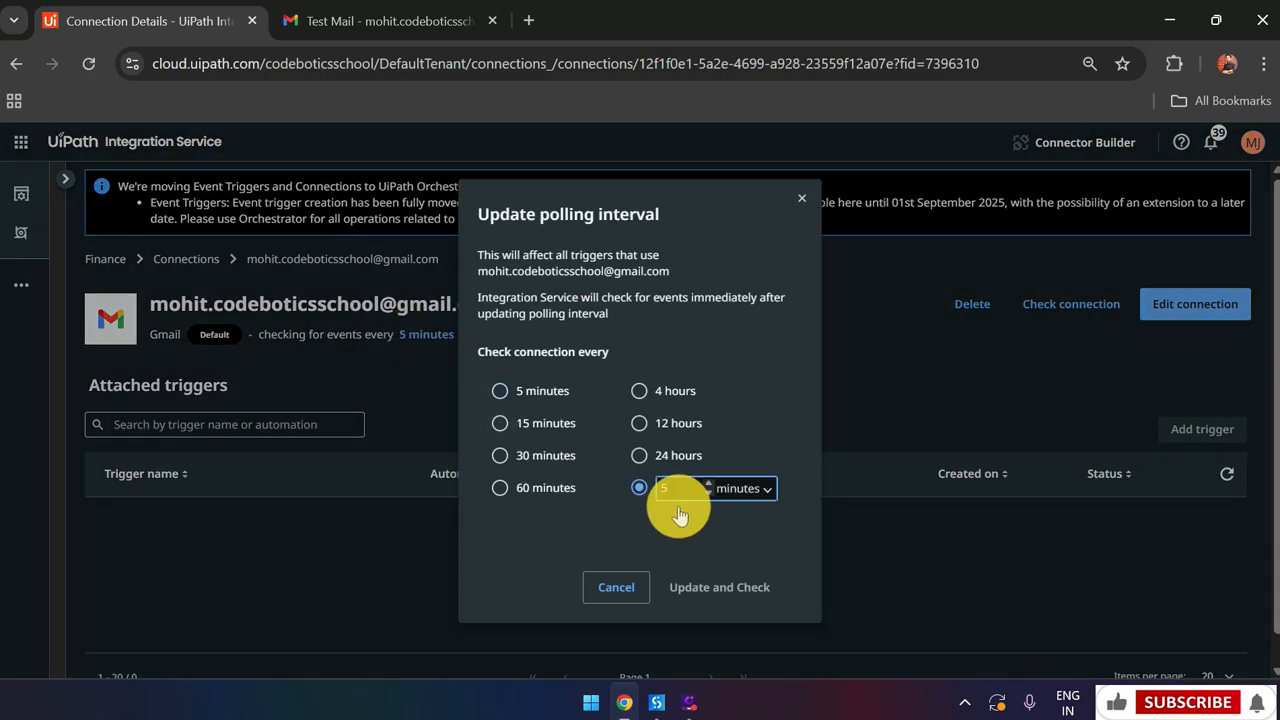
pyautogui.write('1')
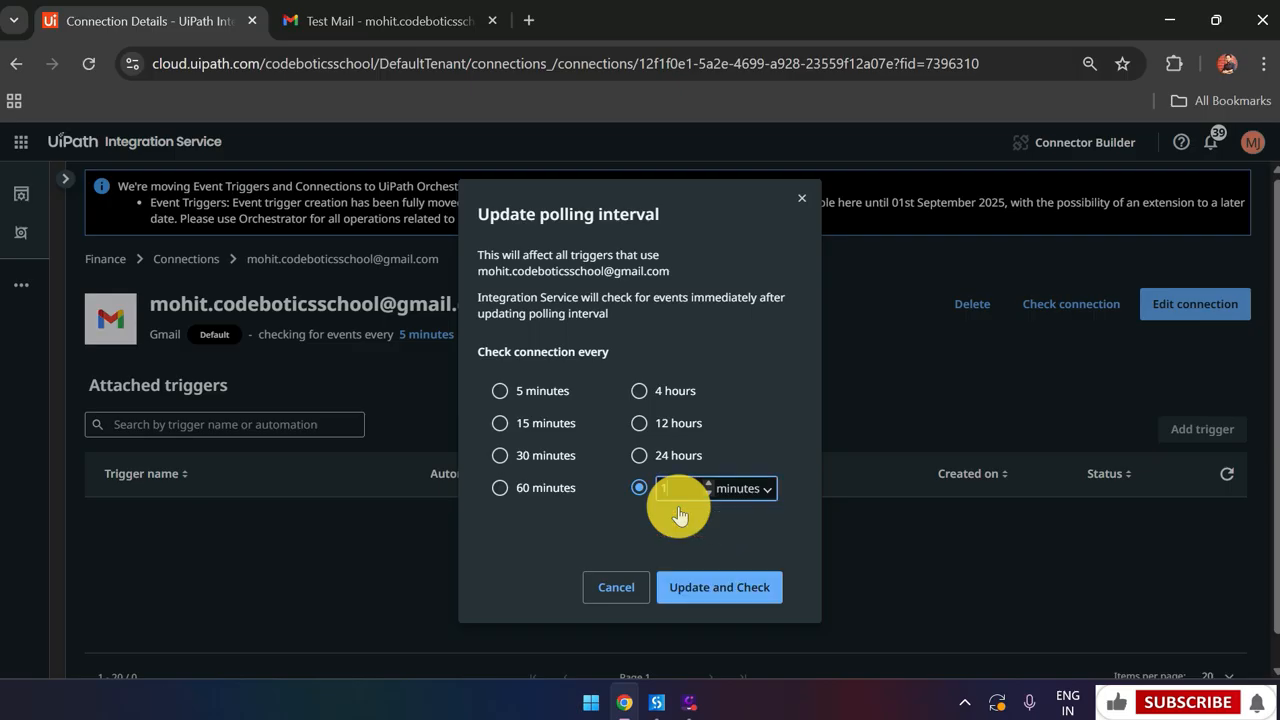
pyautogui.click(736, 593)
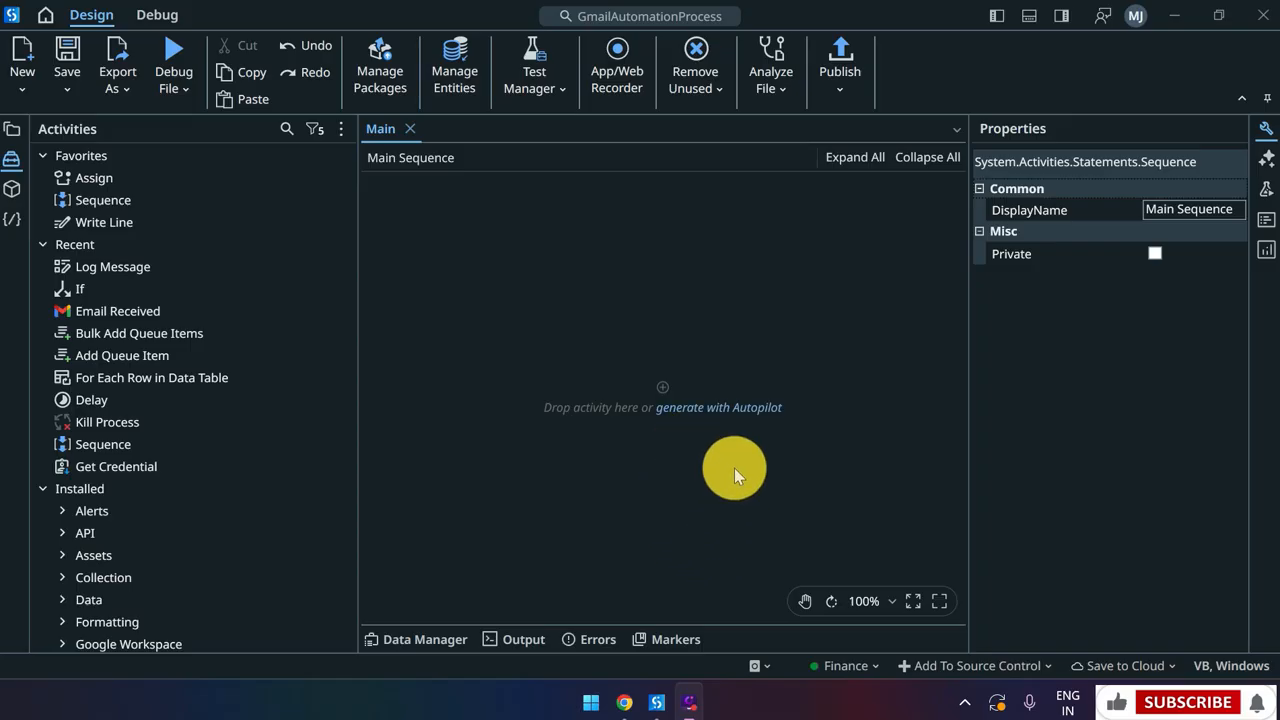
# Add a Gmail Email Received trigger on the Default connection's Inbox and open its filter builder
pyautogui.click(199, 129)
pyautogui.write('gmail')
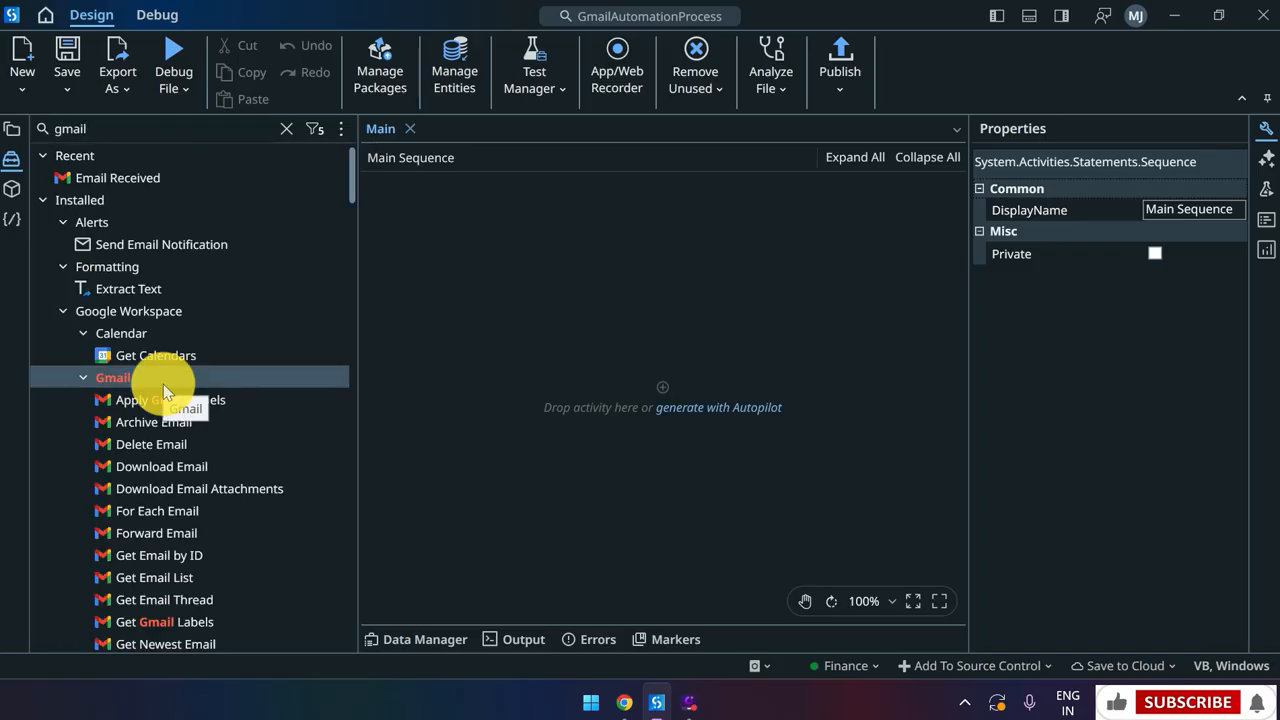
pyautogui.scroll(-5, 163, 384)
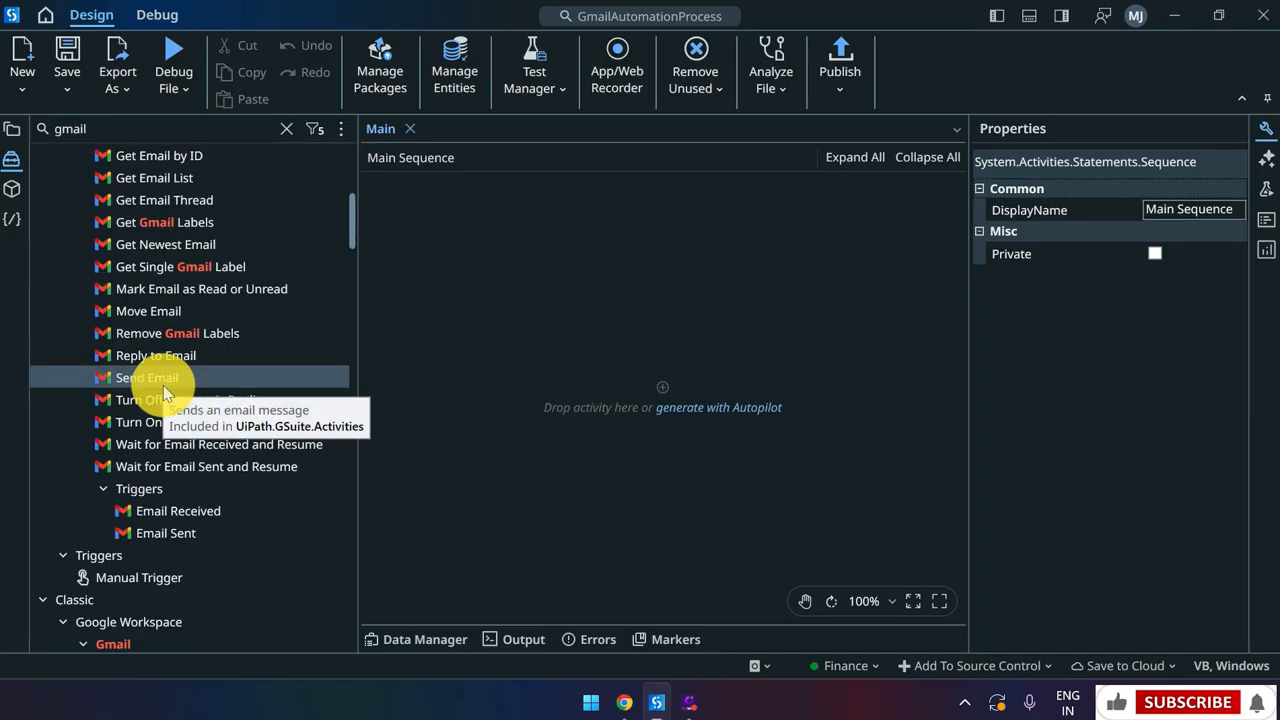
pyautogui.moveTo(188, 506); pyautogui.dragTo(619, 357)
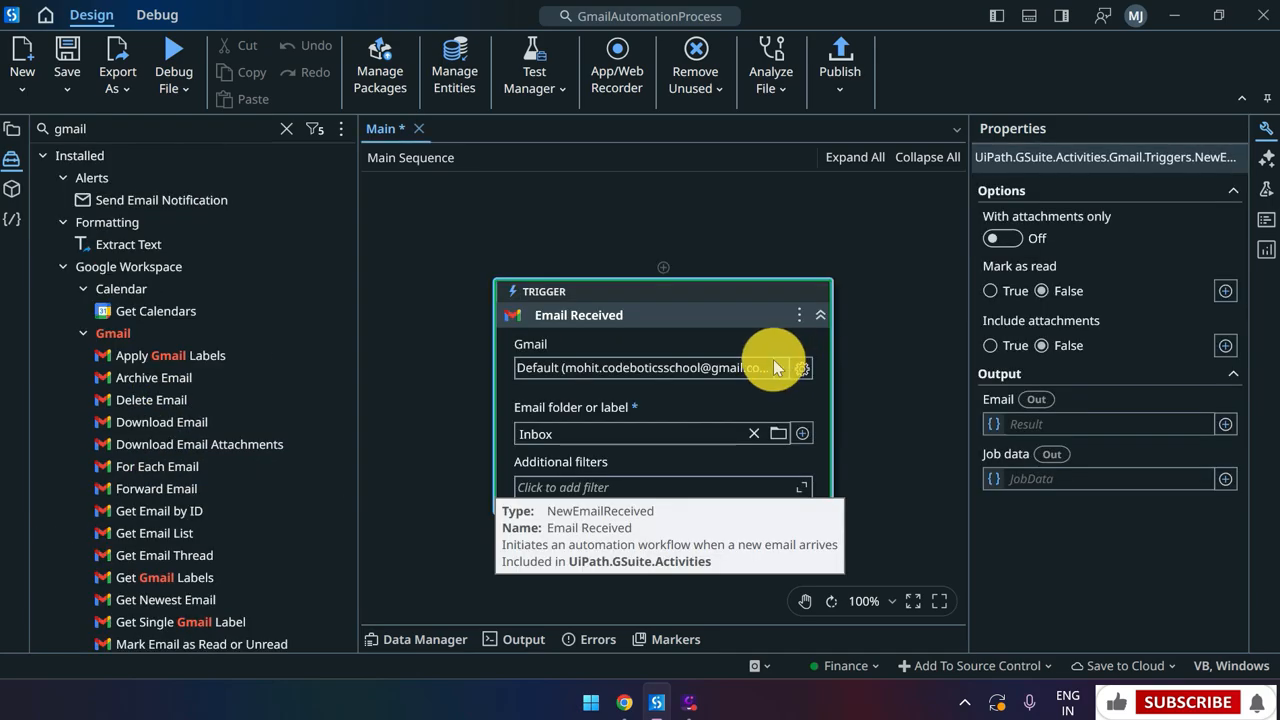
pyautogui.click(772, 364)
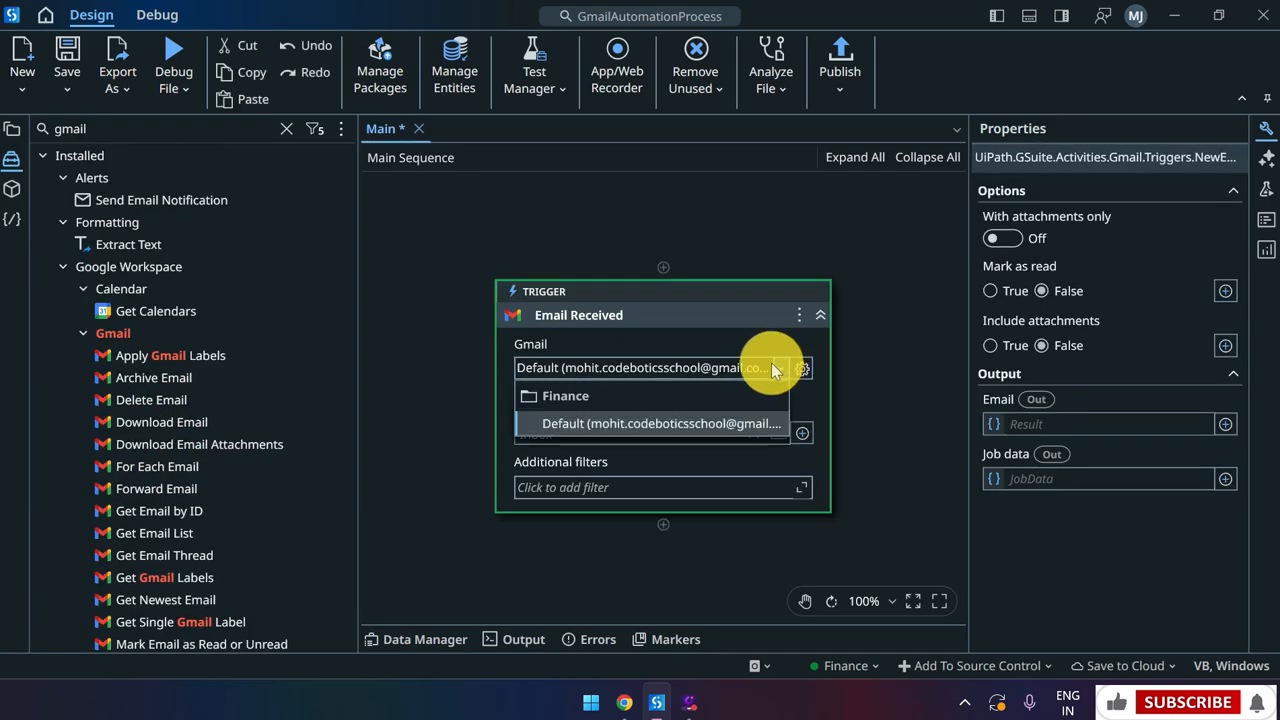
pyautogui.click(726, 427)
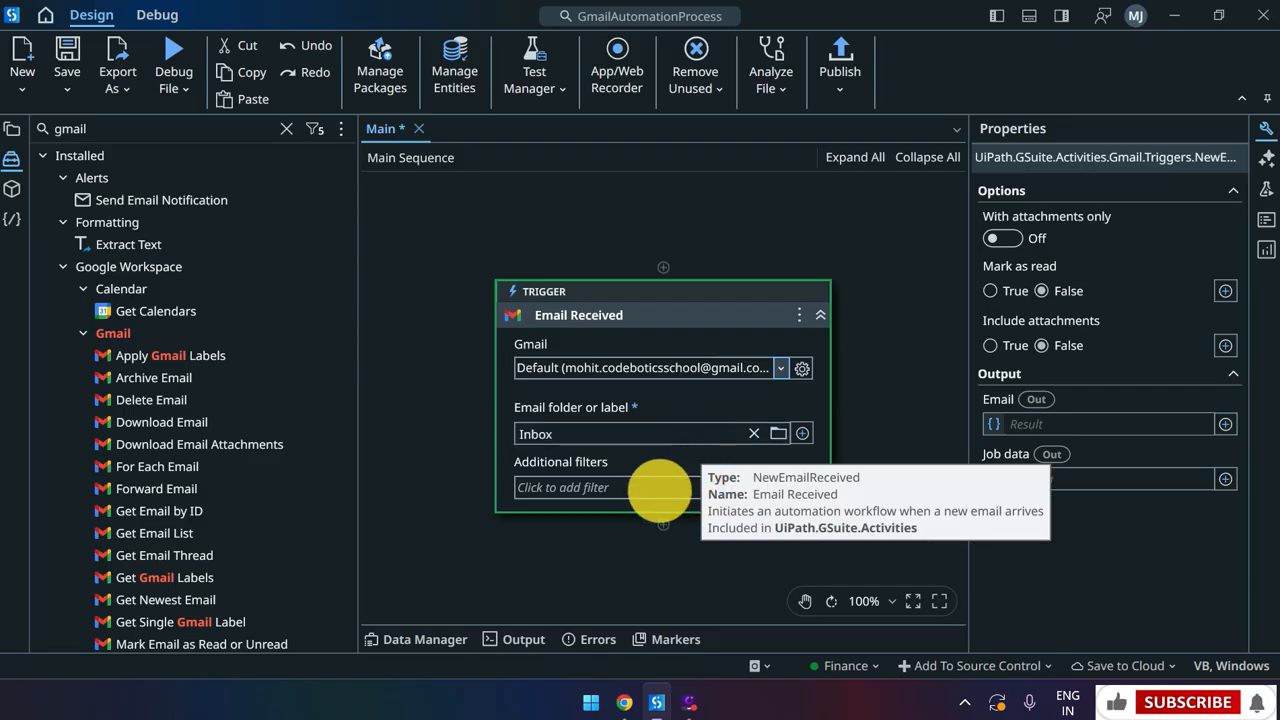
pyautogui.click(658, 490)
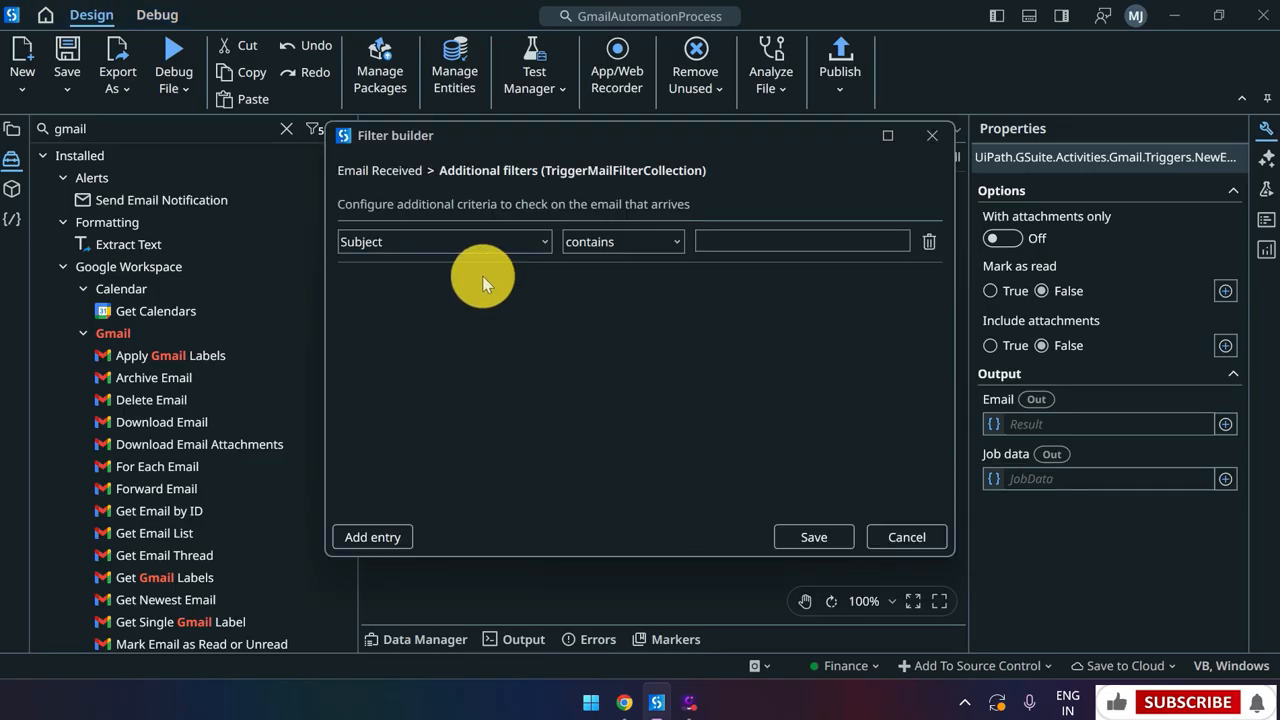
# Save a trigger filter so Subject contains "Test"
pyautogui.click(748, 240)
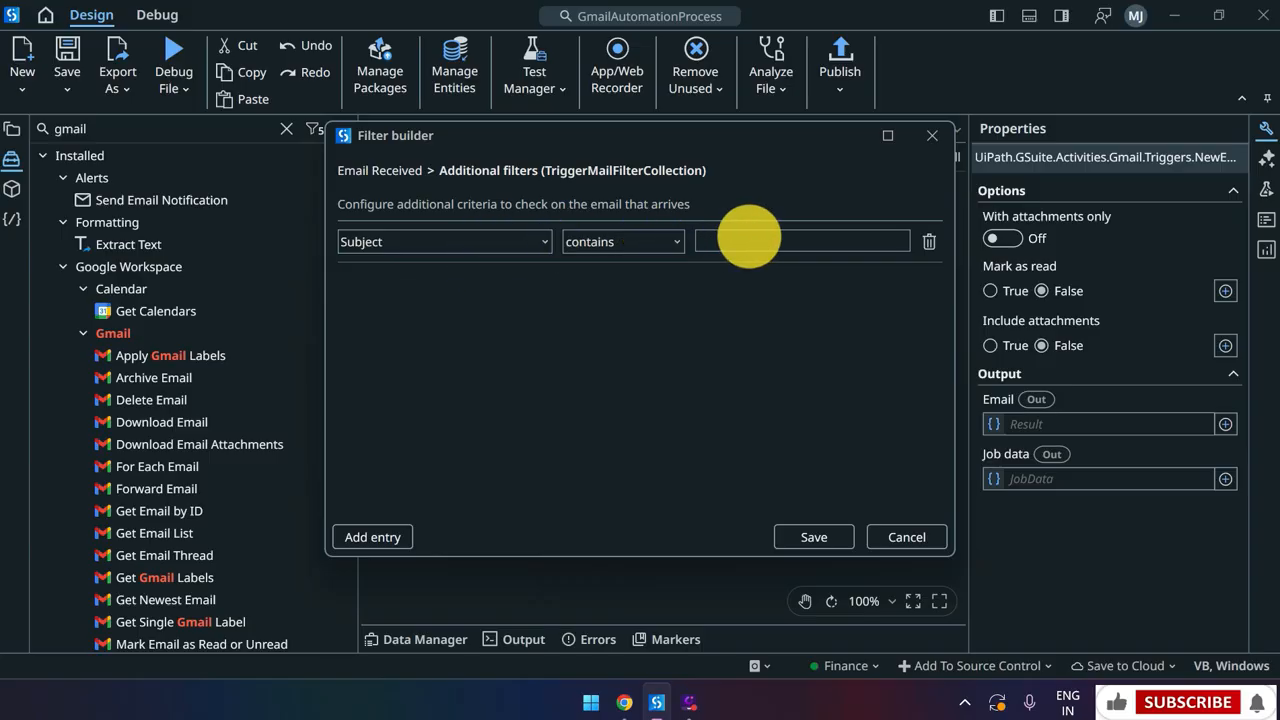
pyautogui.write('Test')
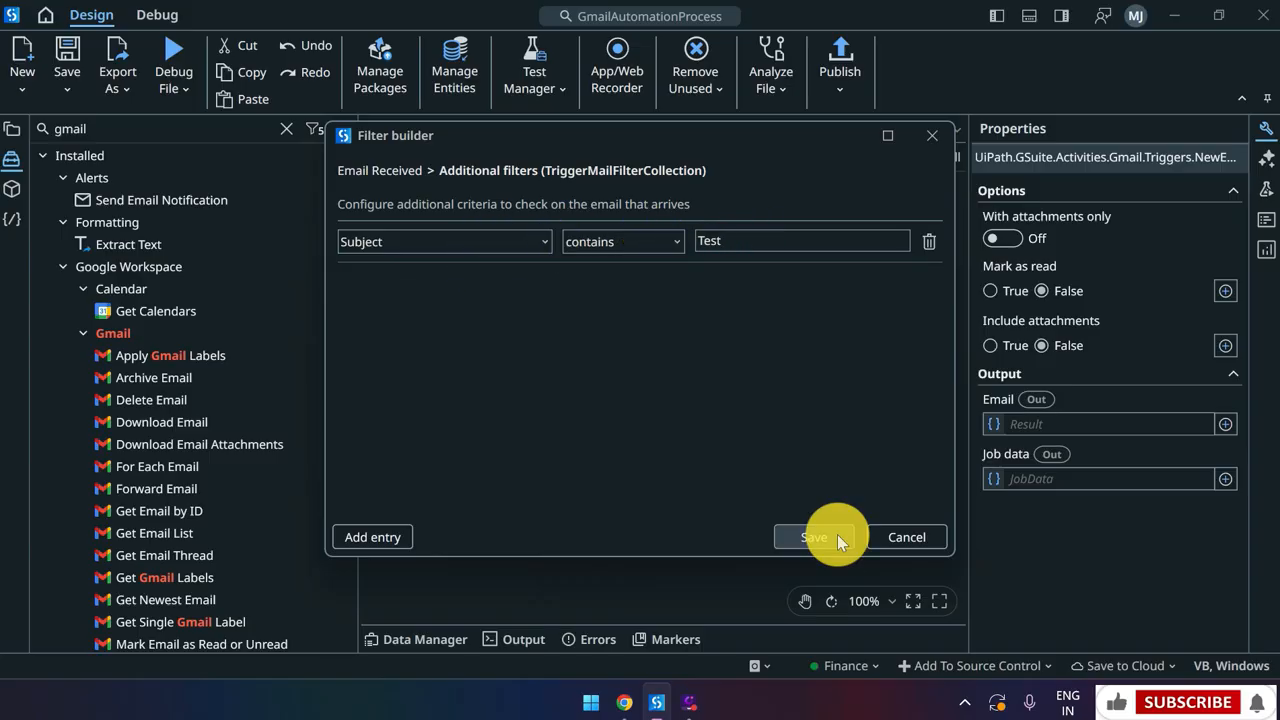
pyautogui.click(837, 534)
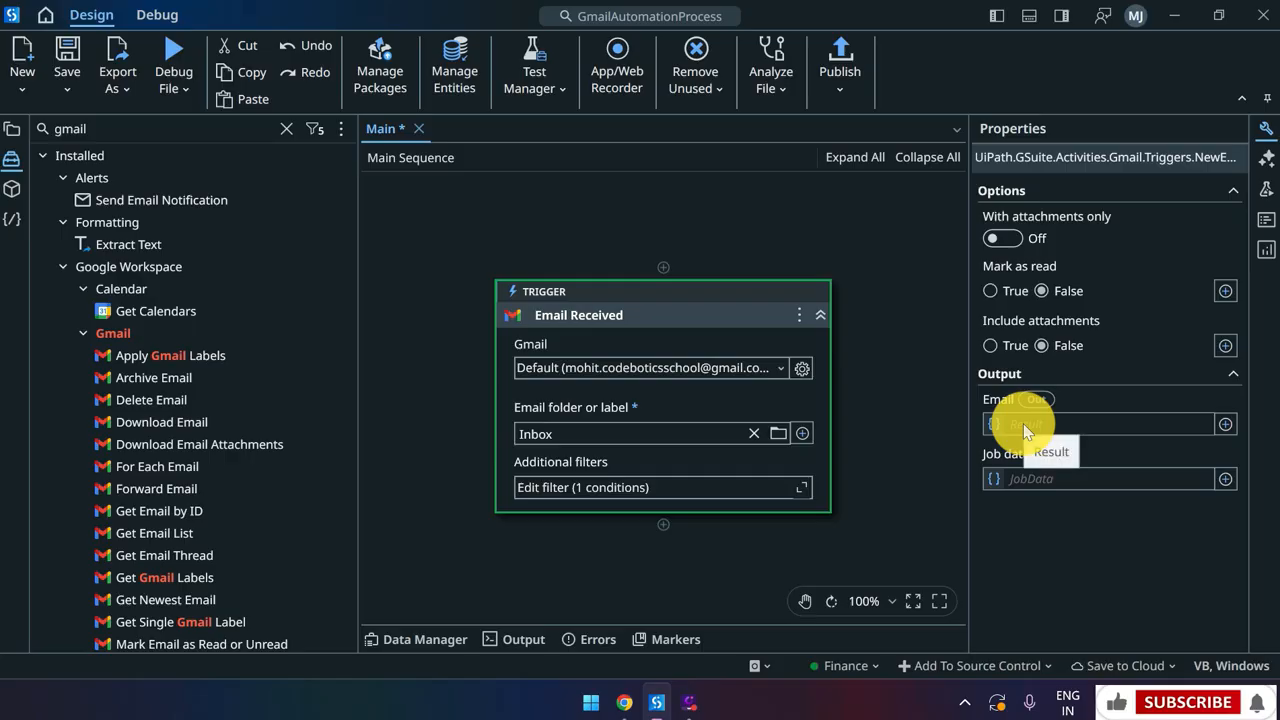
# Store the received email in a new variable named GmailMessage
pyautogui.click(1023, 423)
pyautogui.hotkey('ctrl', 'k')
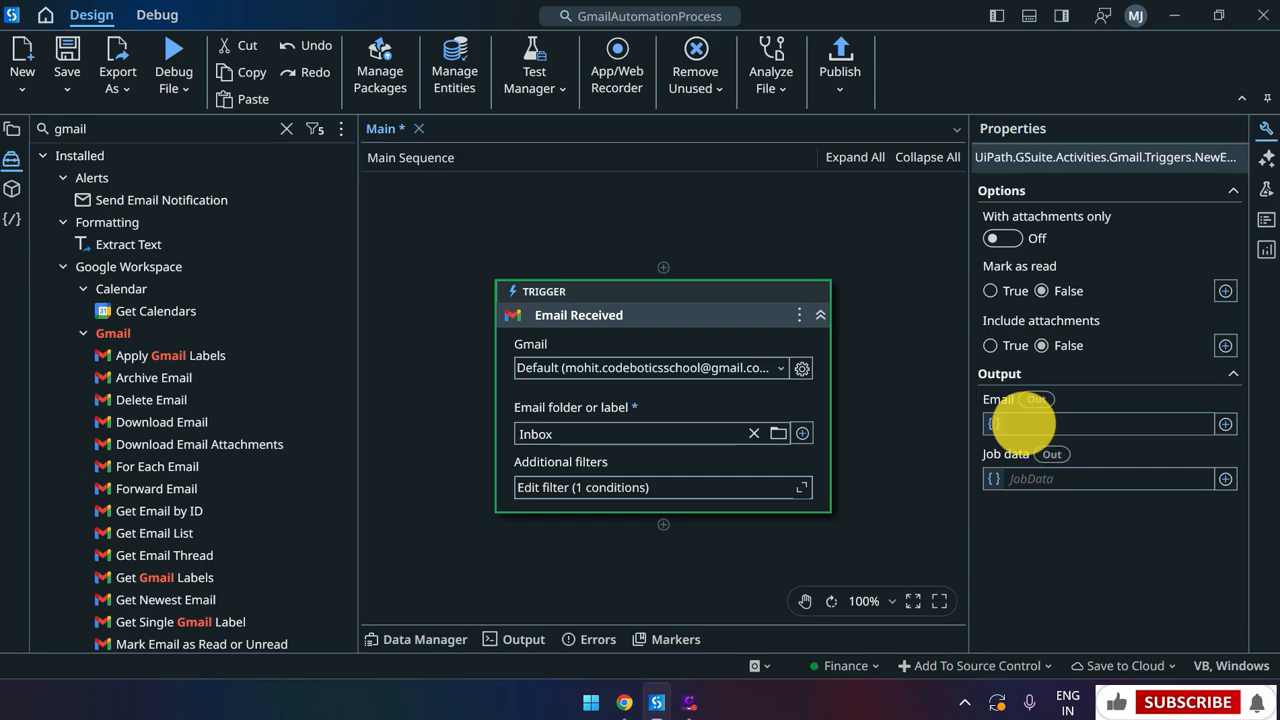
pyautogui.write('GmailMessage')
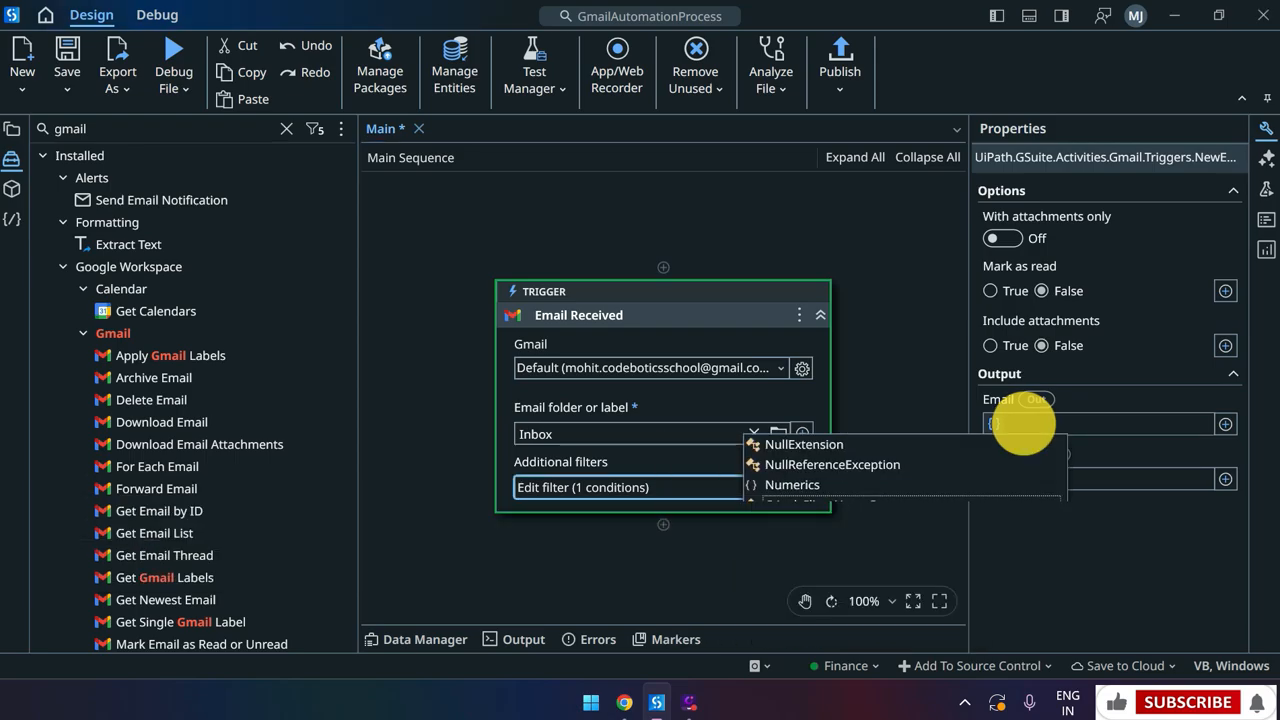
pyautogui.click(649, 558)
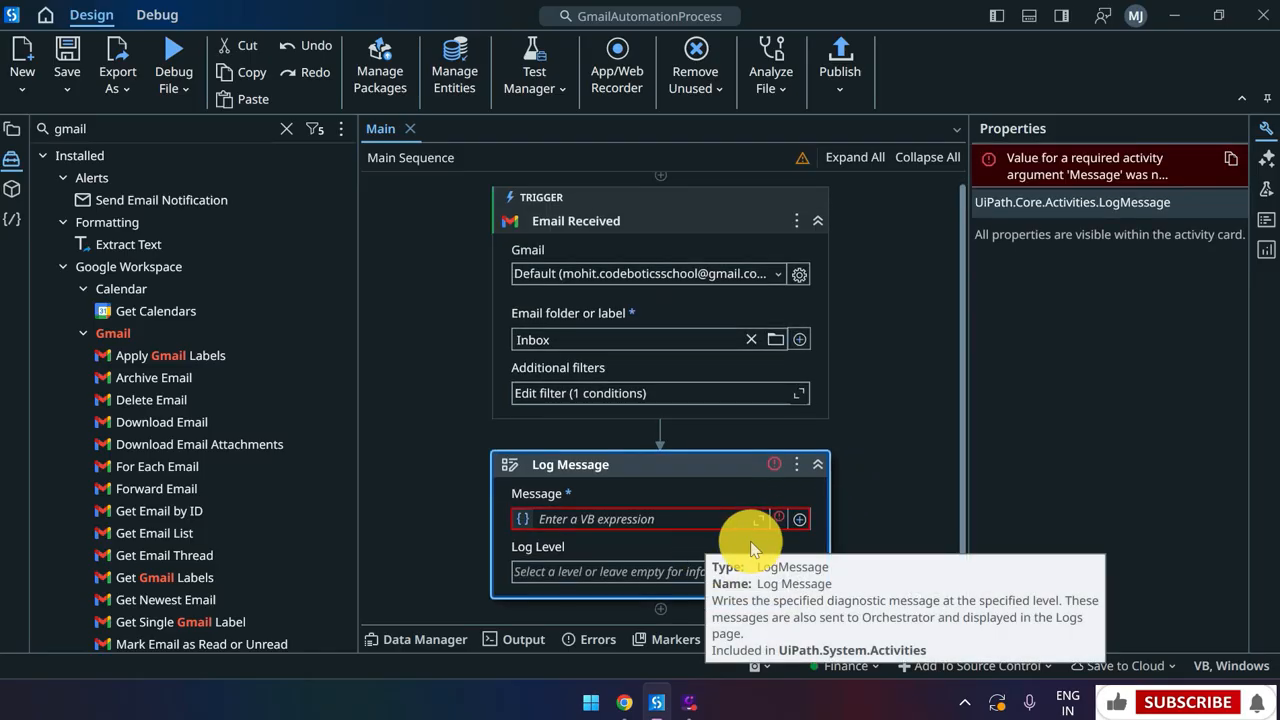
# Make the Log Message record GmailMessage.From.DisplayName at Info log level
pyautogui.click(666, 516)
pyautogui.write('GmailMessage.From.DisplayName')
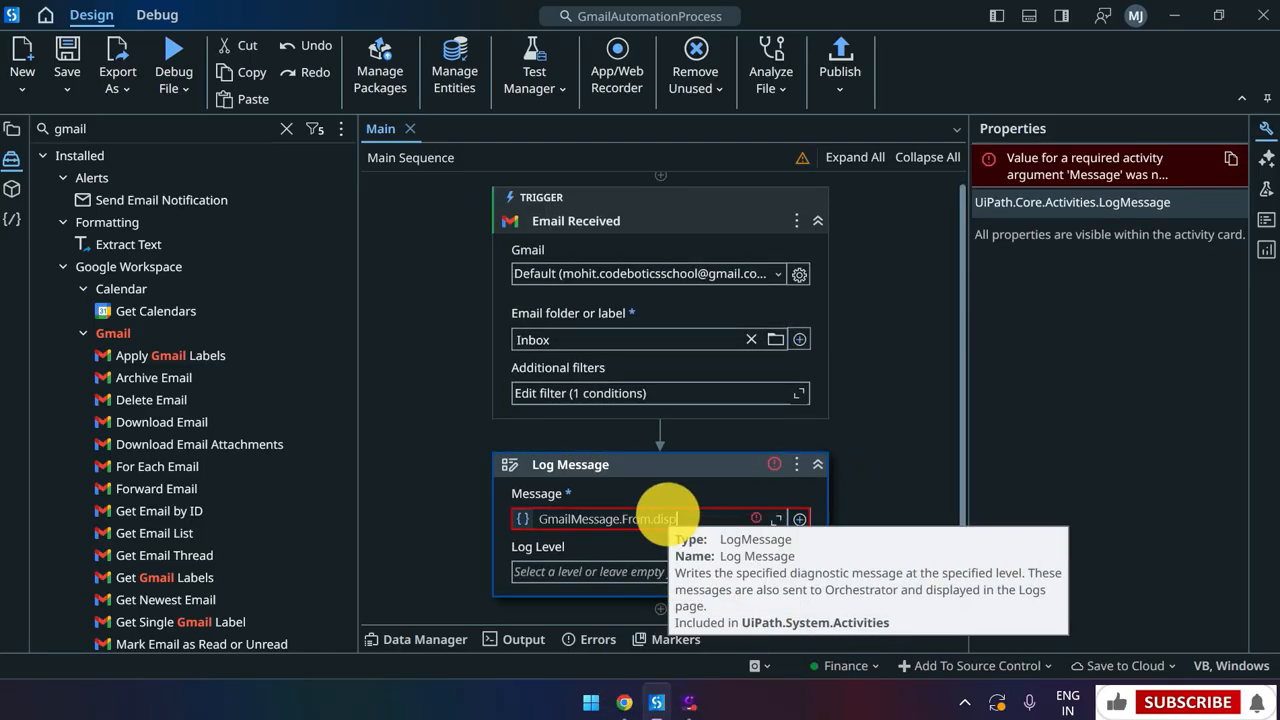
pyautogui.click(611, 575)
pyautogui.click(600, 649)
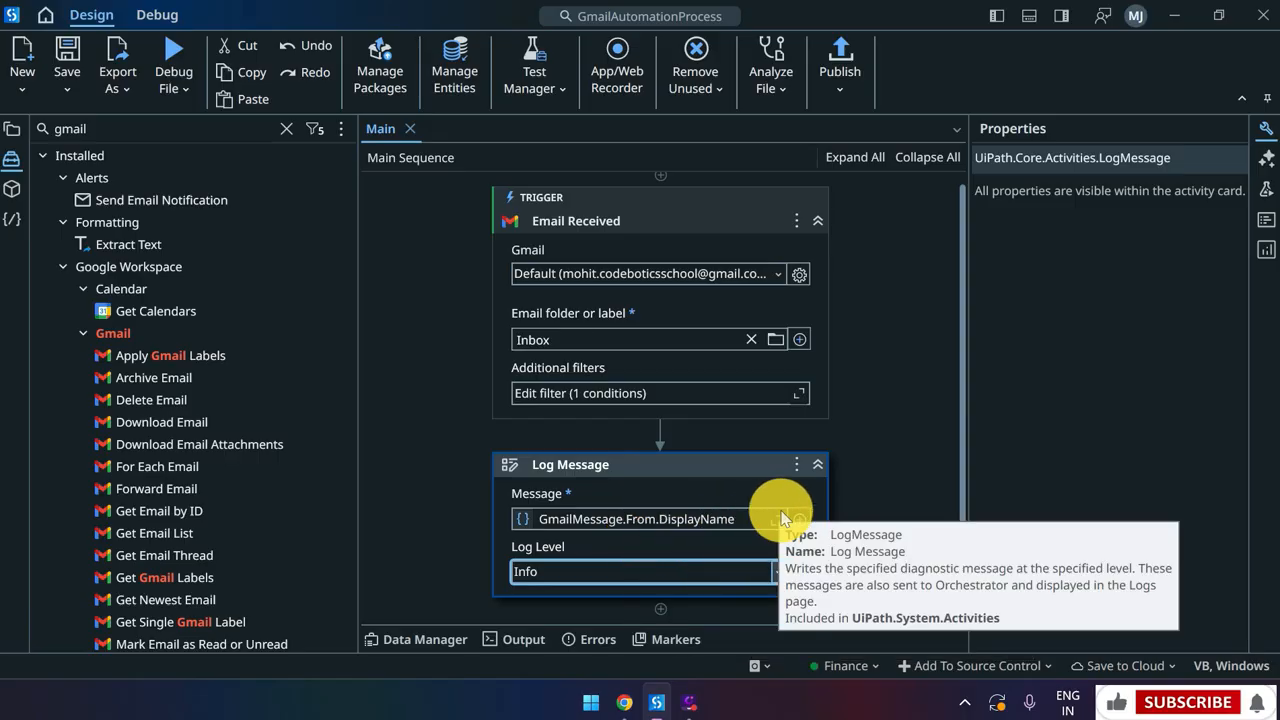
pyautogui.click(840, 70)
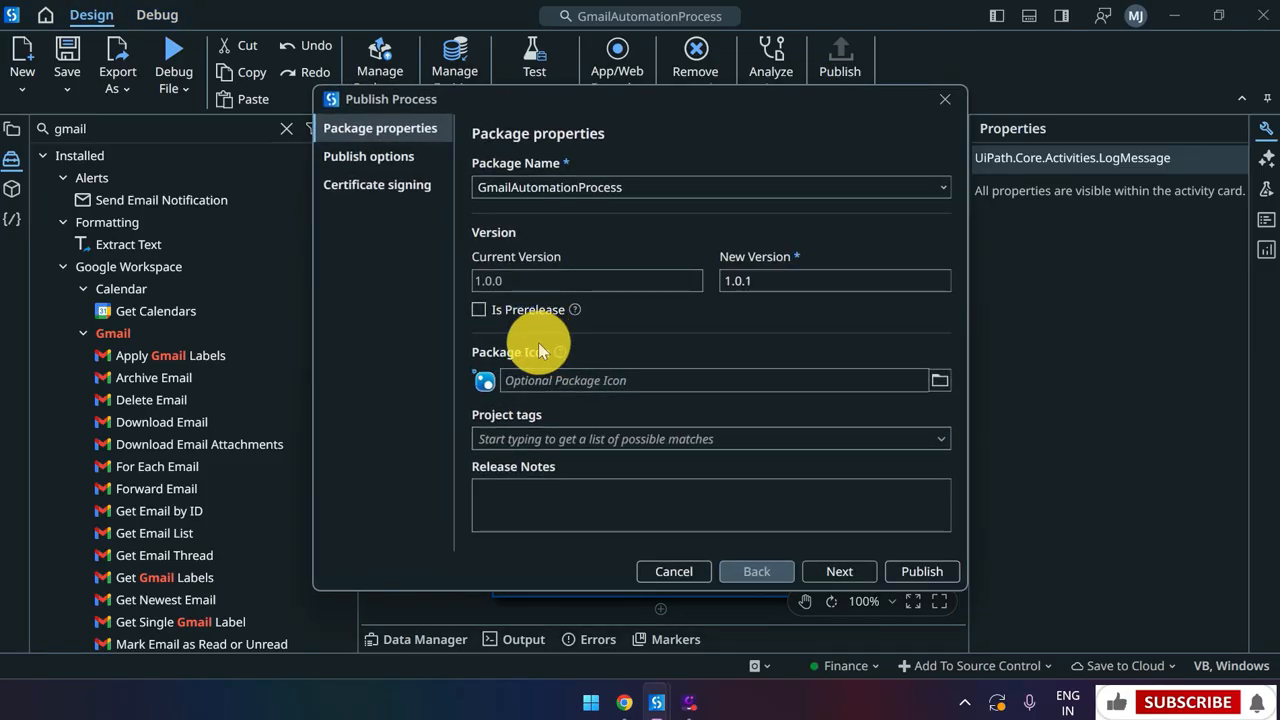
# Publish GmailAutomationProcess as version 1.0.1 and acknowledge the success message
pyautogui.click(914, 569)
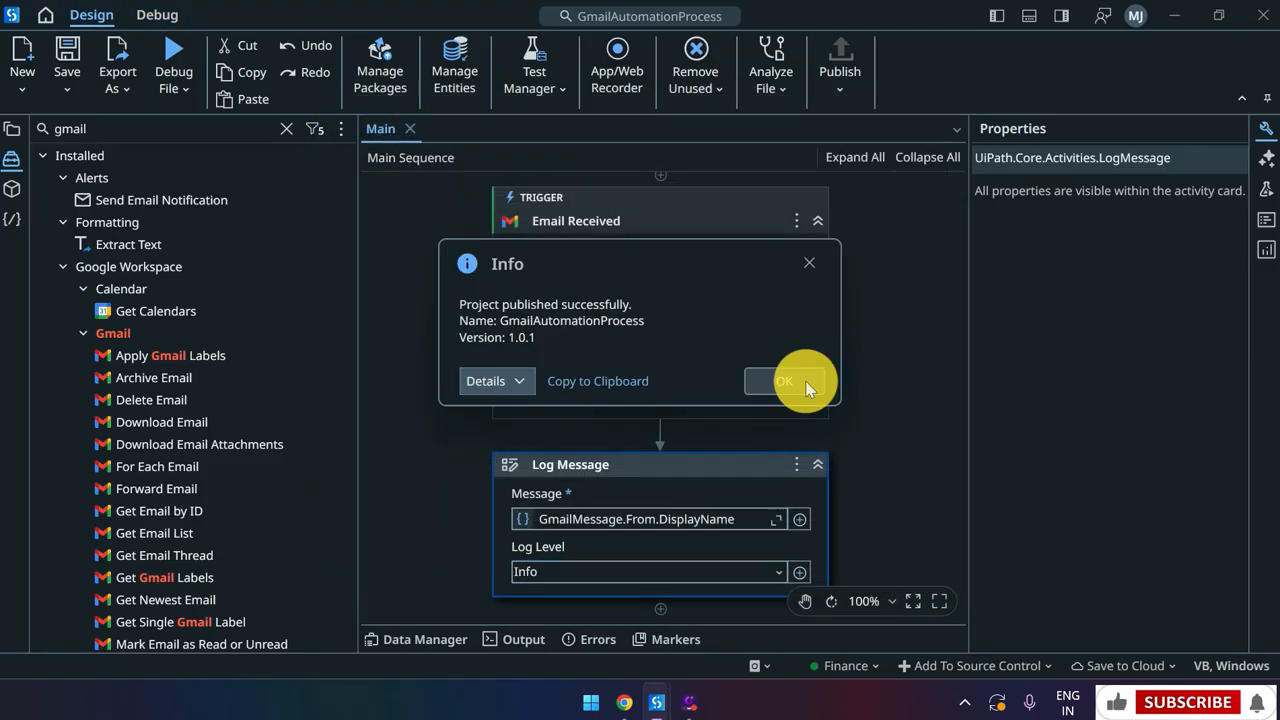
pyautogui.click(806, 380)
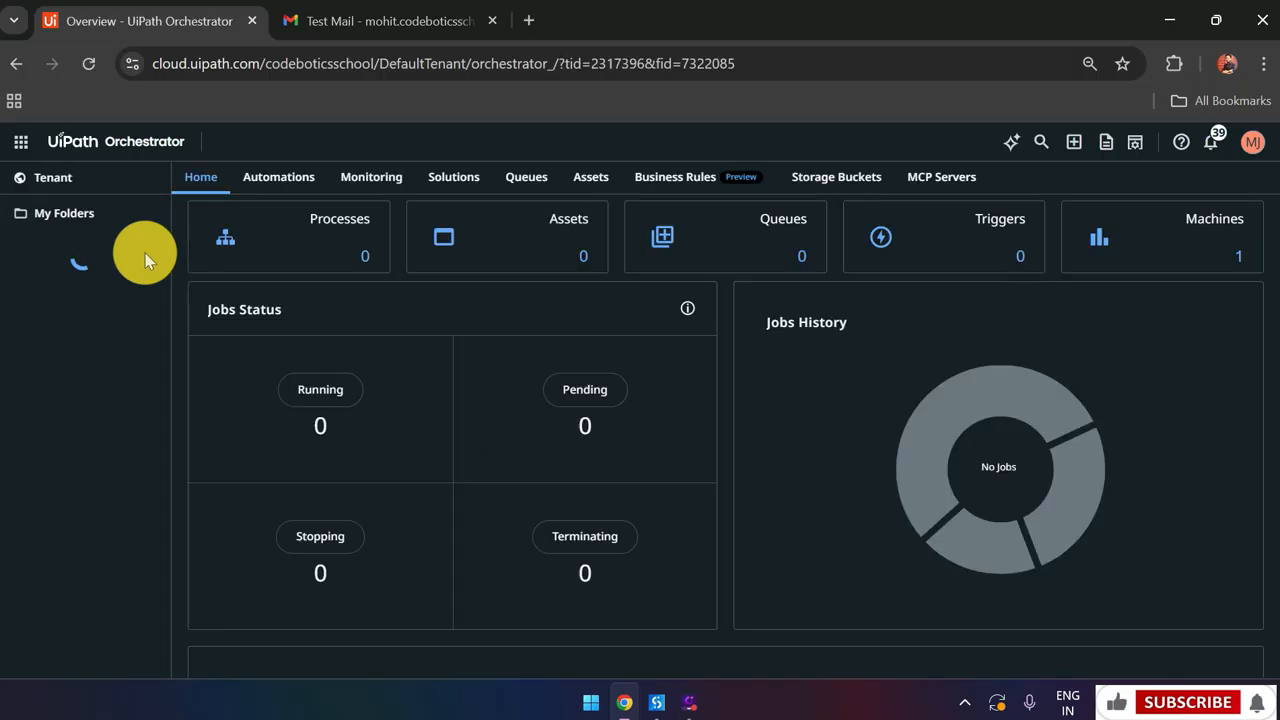
# Add a Finance folder process from the GmailAutomationProcess package, version 1.0.1
pyautogui.click(353, 243)
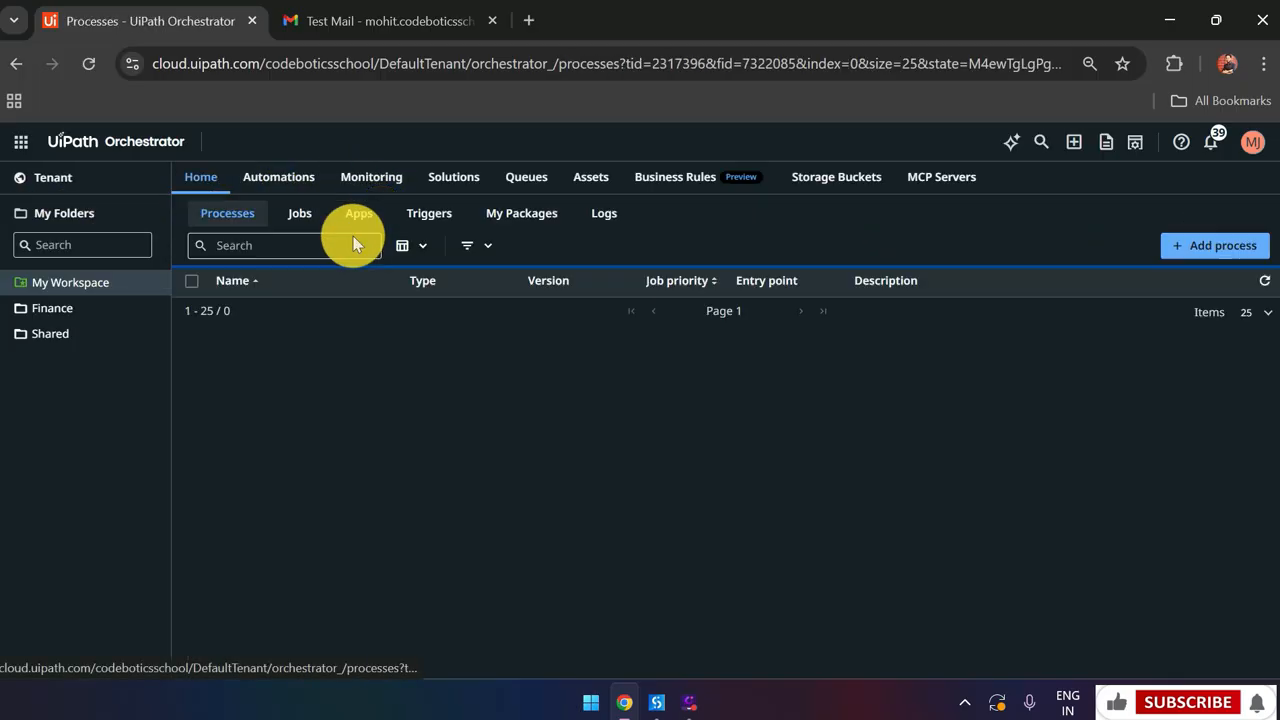
pyautogui.click(113, 316)
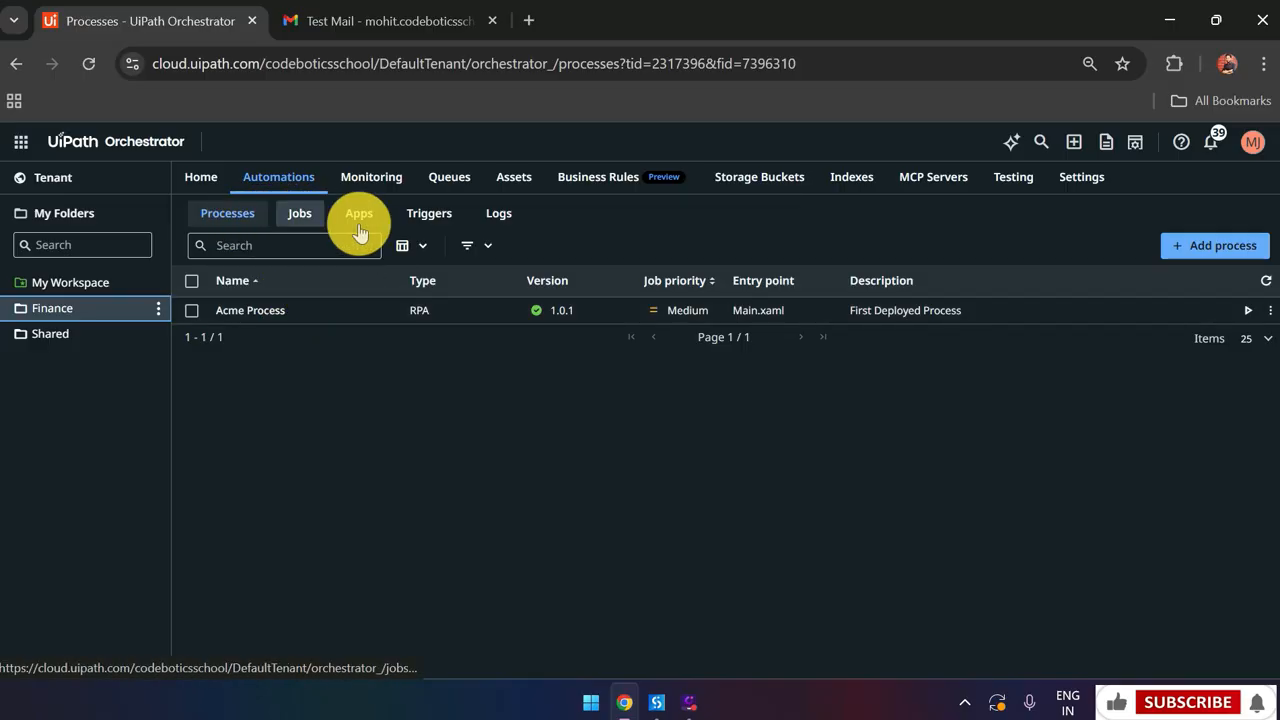
pyautogui.click(1168, 251)
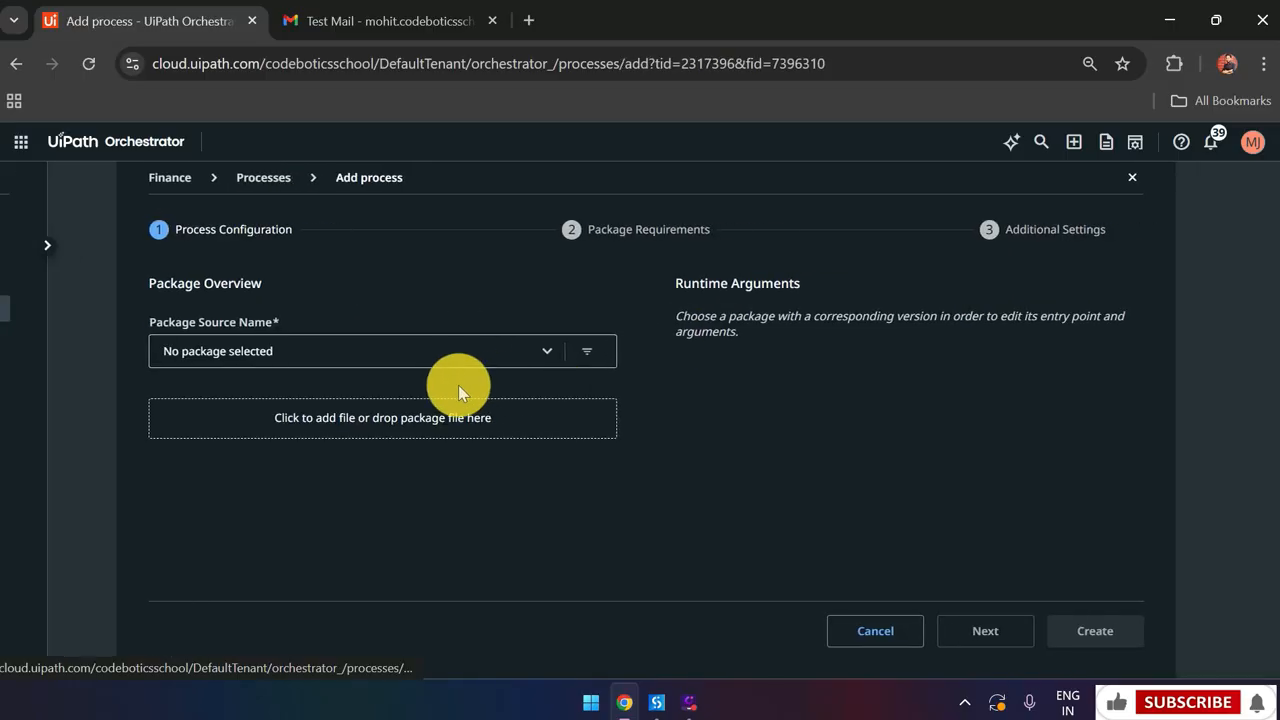
pyautogui.click(365, 363)
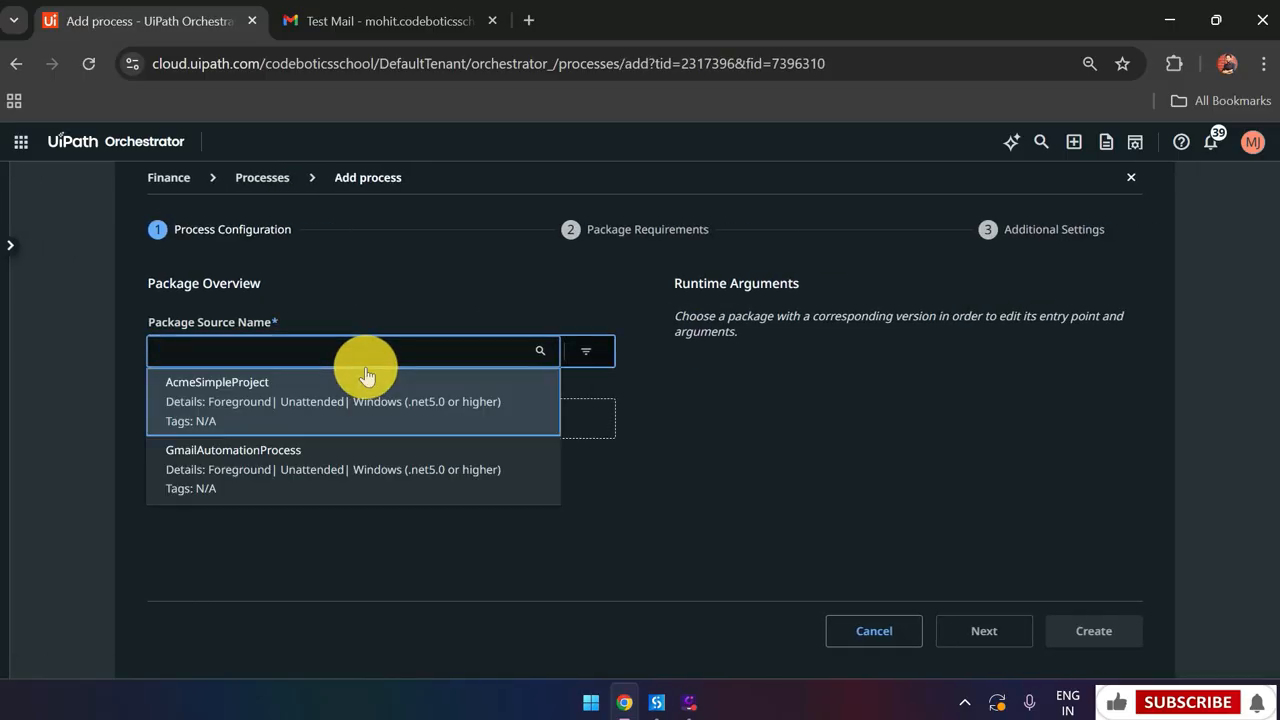
pyautogui.click(353, 458)
pyautogui.scroll(-1, 417, 478)
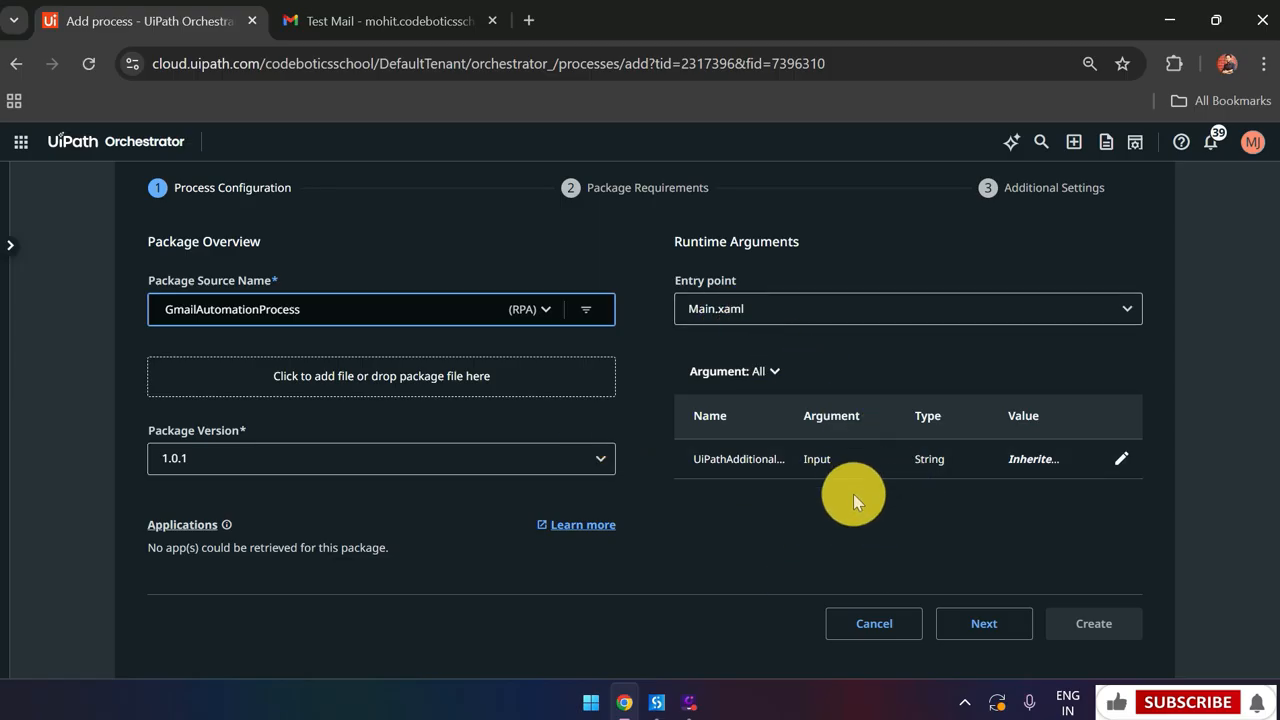
pyautogui.click(977, 625)
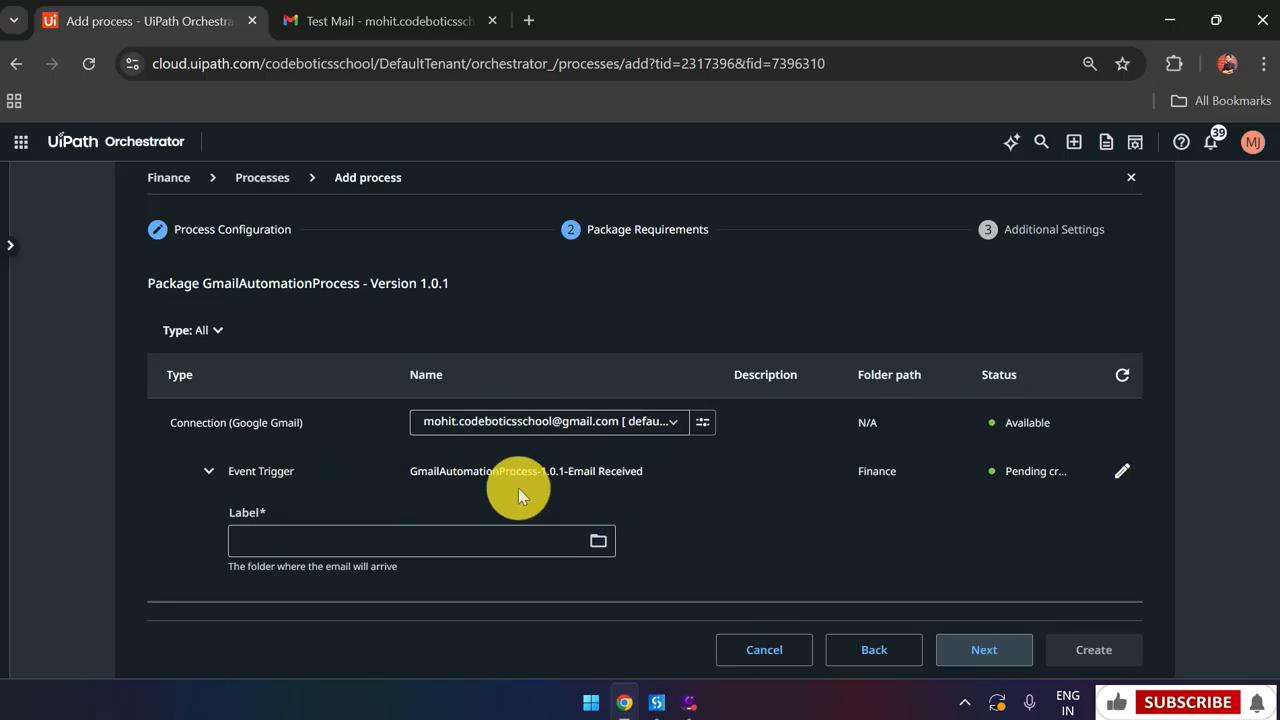
# Set the Email Received trigger's Label to the Inbox folder
pyautogui.click(507, 539)
pyautogui.click(305, 343)
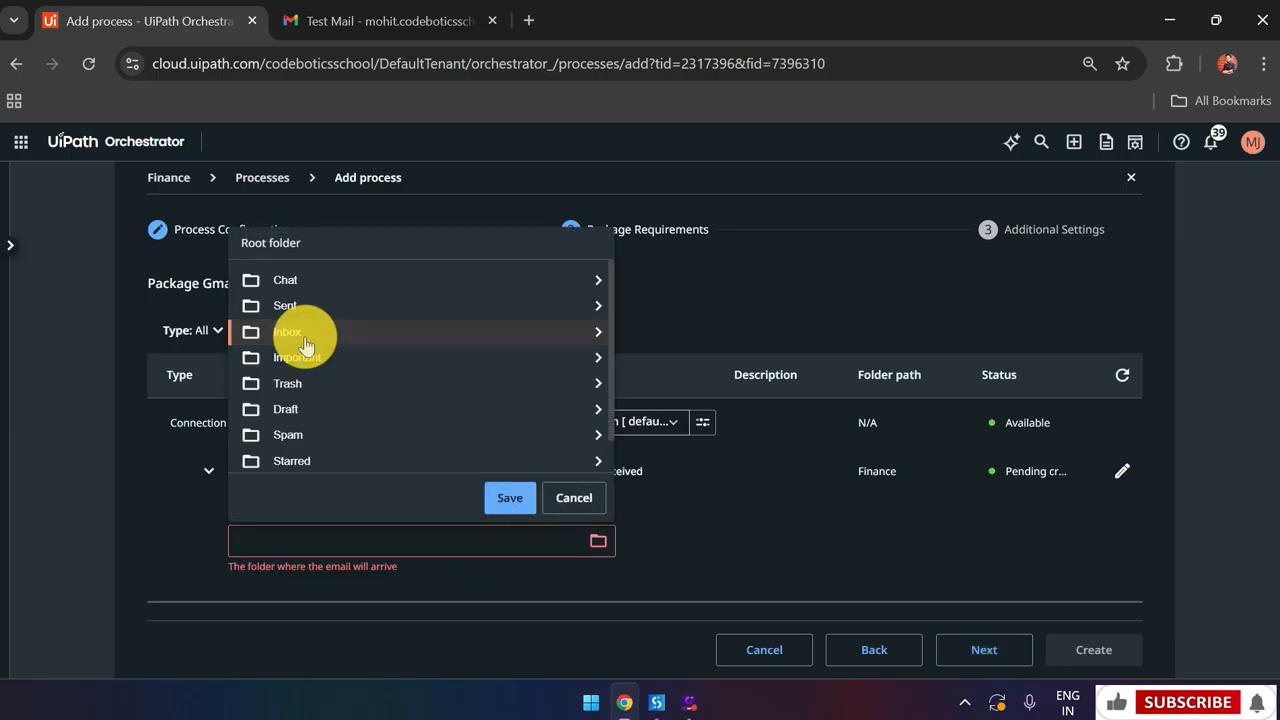
pyautogui.click(505, 495)
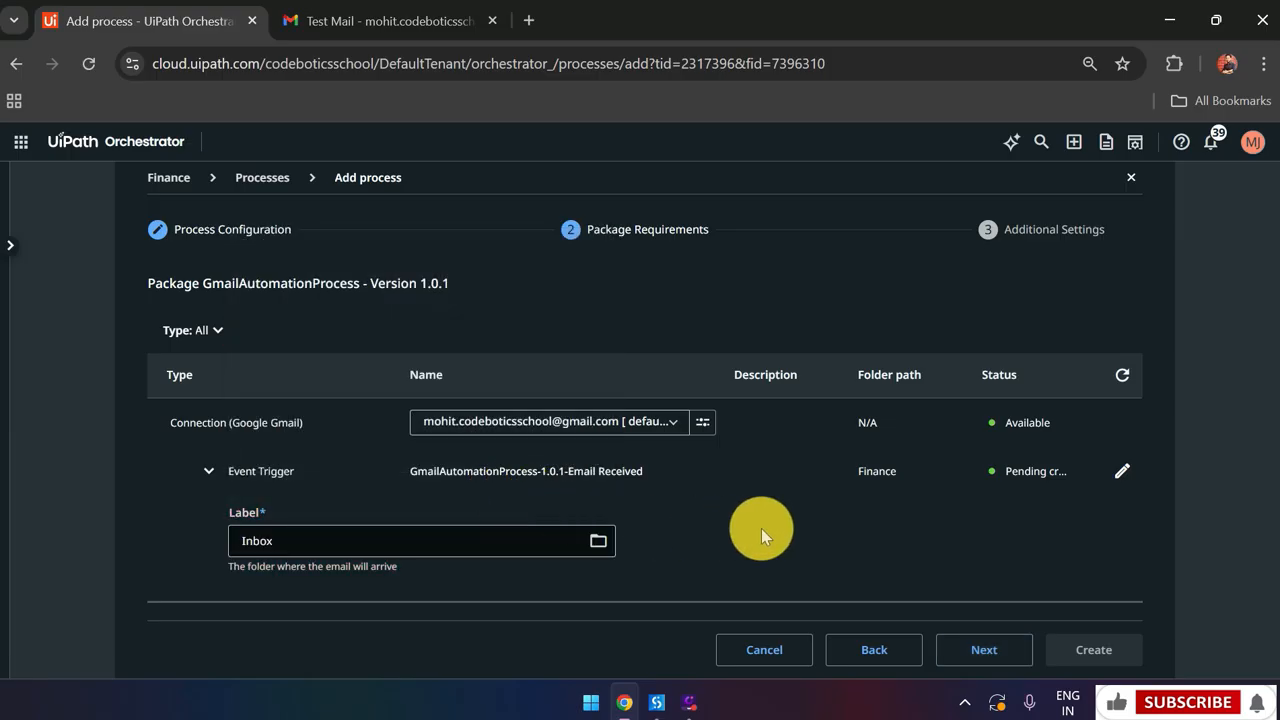
pyautogui.click(975, 645)
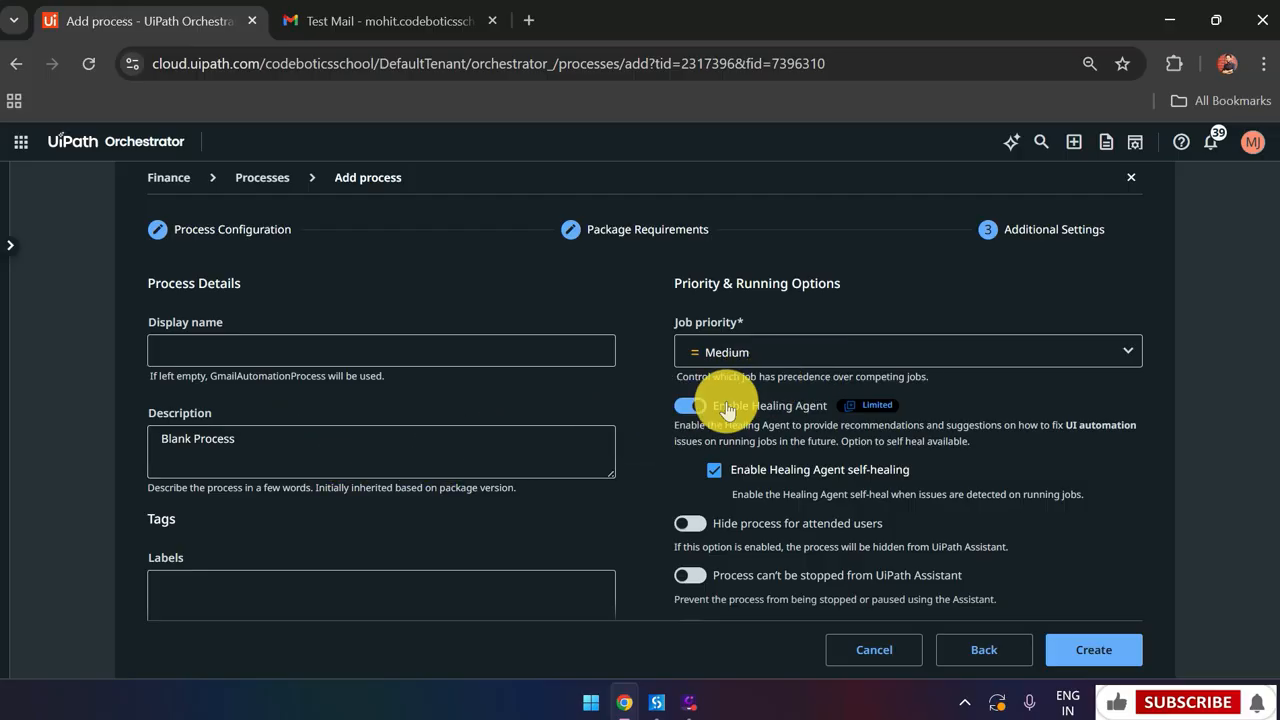
# Switch off the Healing Agent and create the GmailAutomationProcess process
pyautogui.click(689, 407)
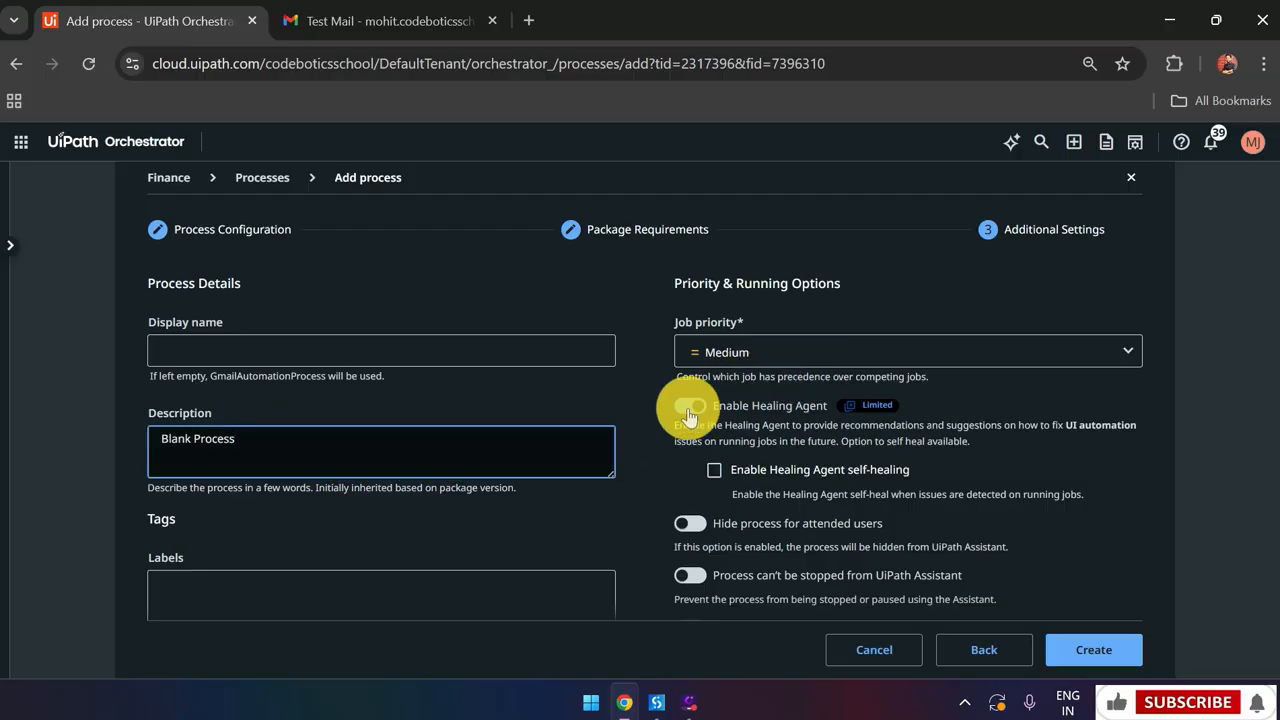
pyautogui.click(689, 410)
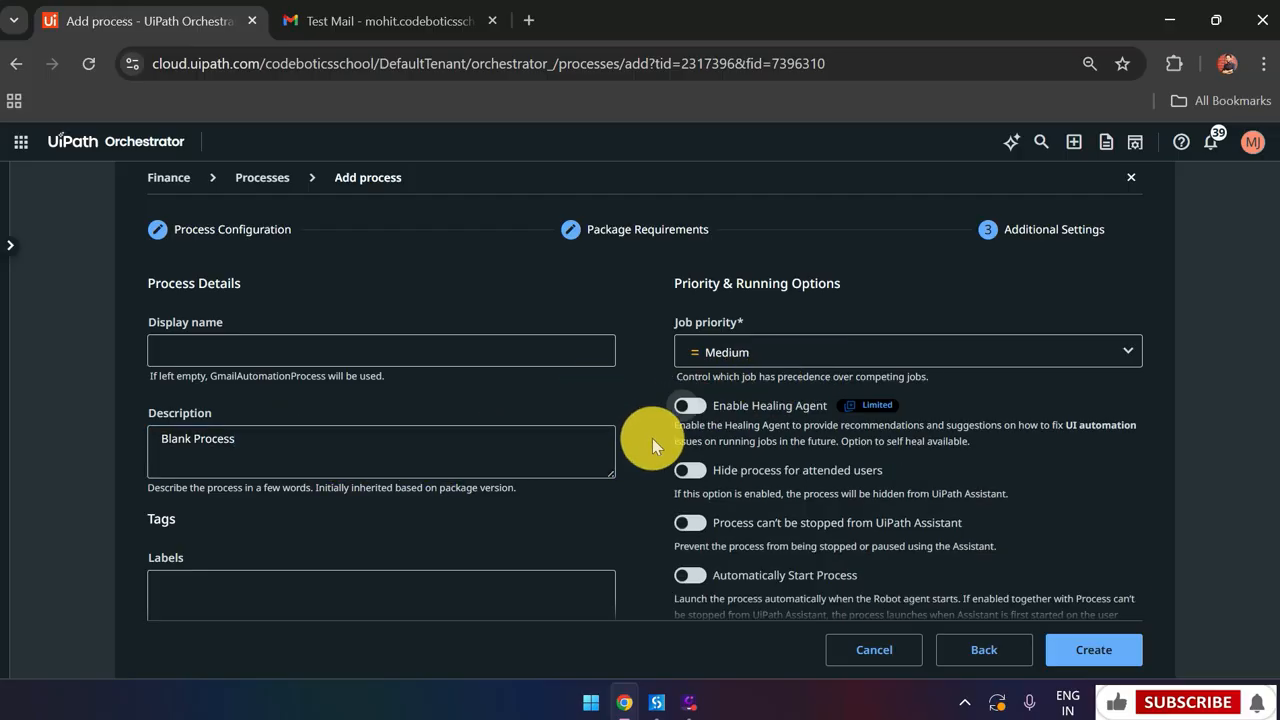
pyautogui.click(1114, 652)
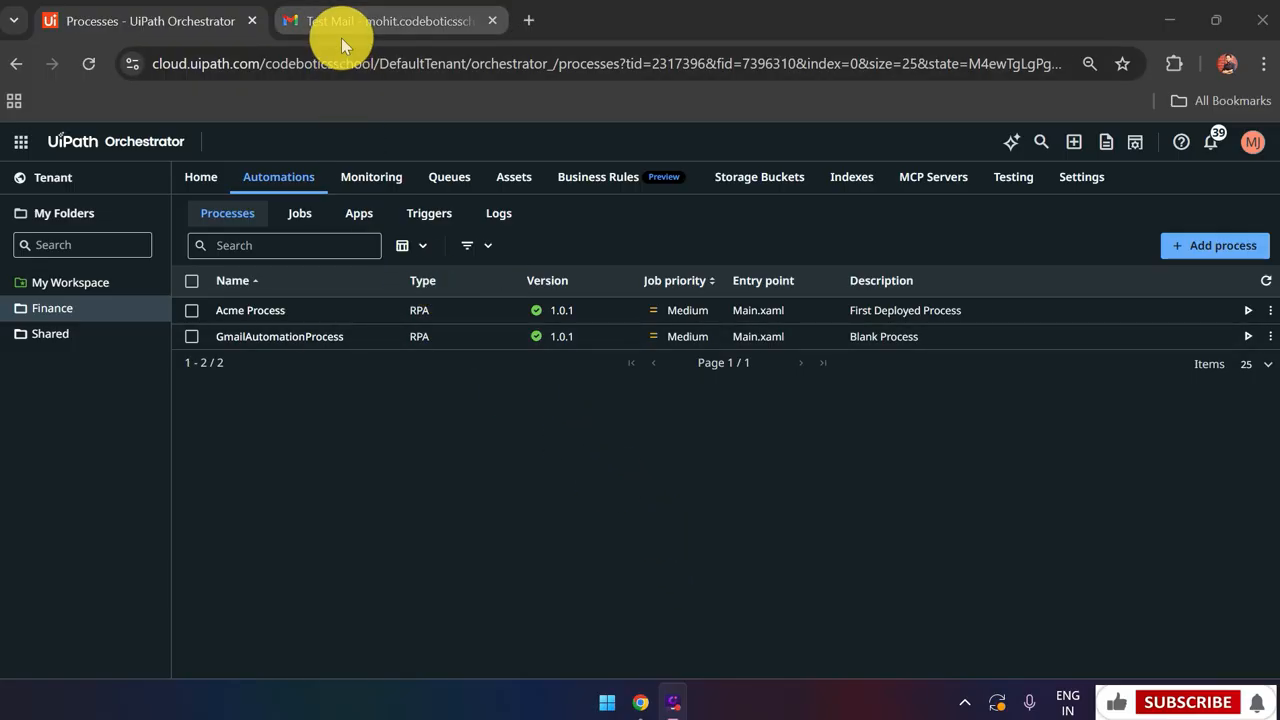
# Email your own address from Gmail with subject "Test" and body "Hi My First Run"
pyautogui.click(397, 30)
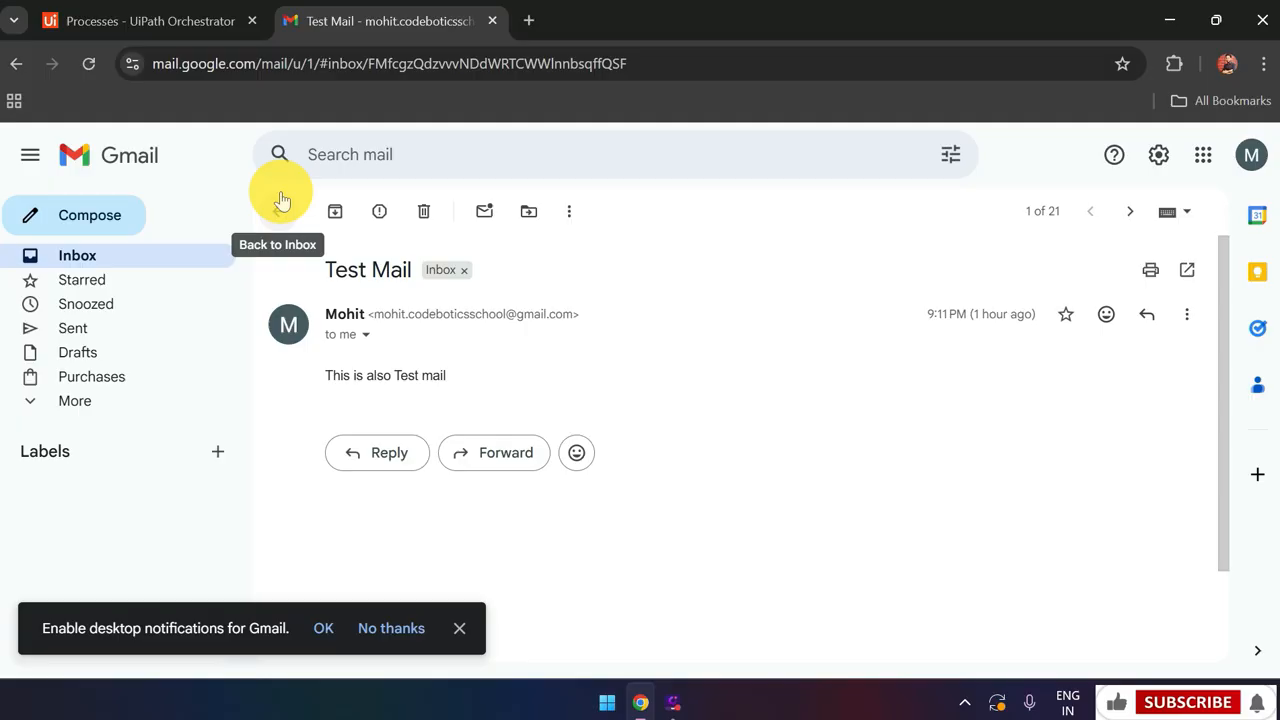
pyautogui.click(140, 214)
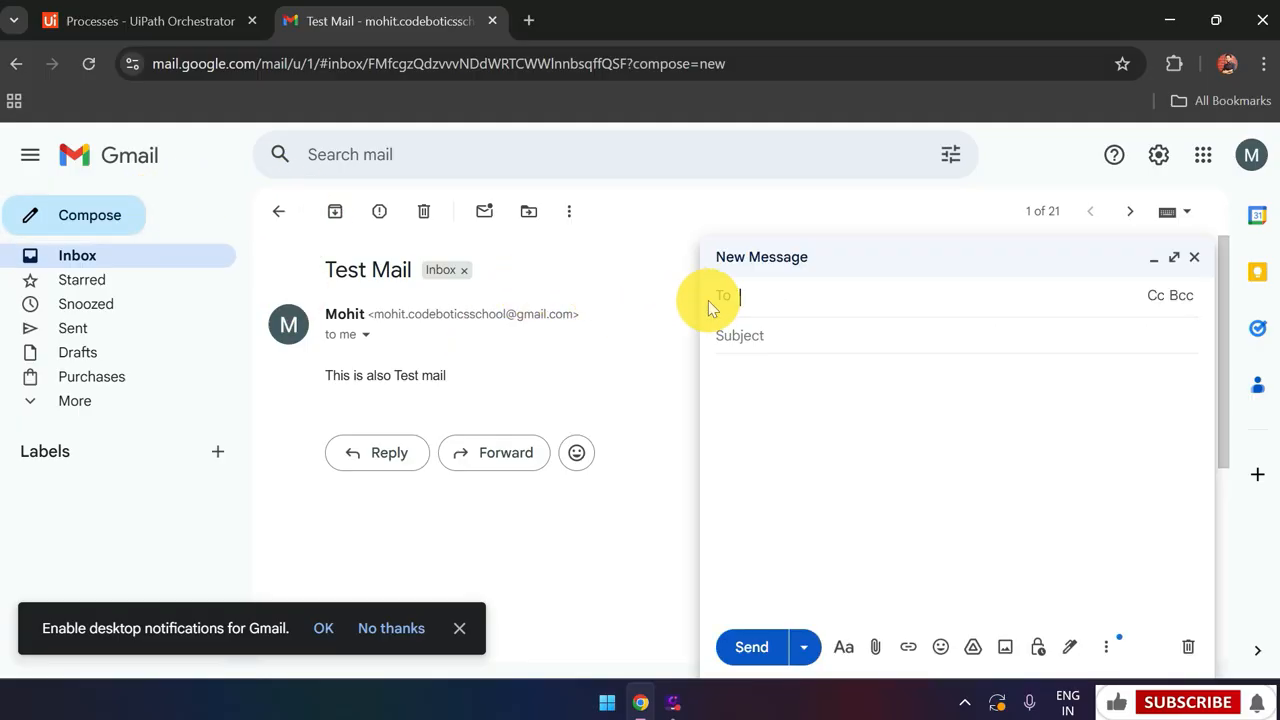
pyautogui.click(765, 303)
pyautogui.write('mohit')
pyautogui.press('Return')
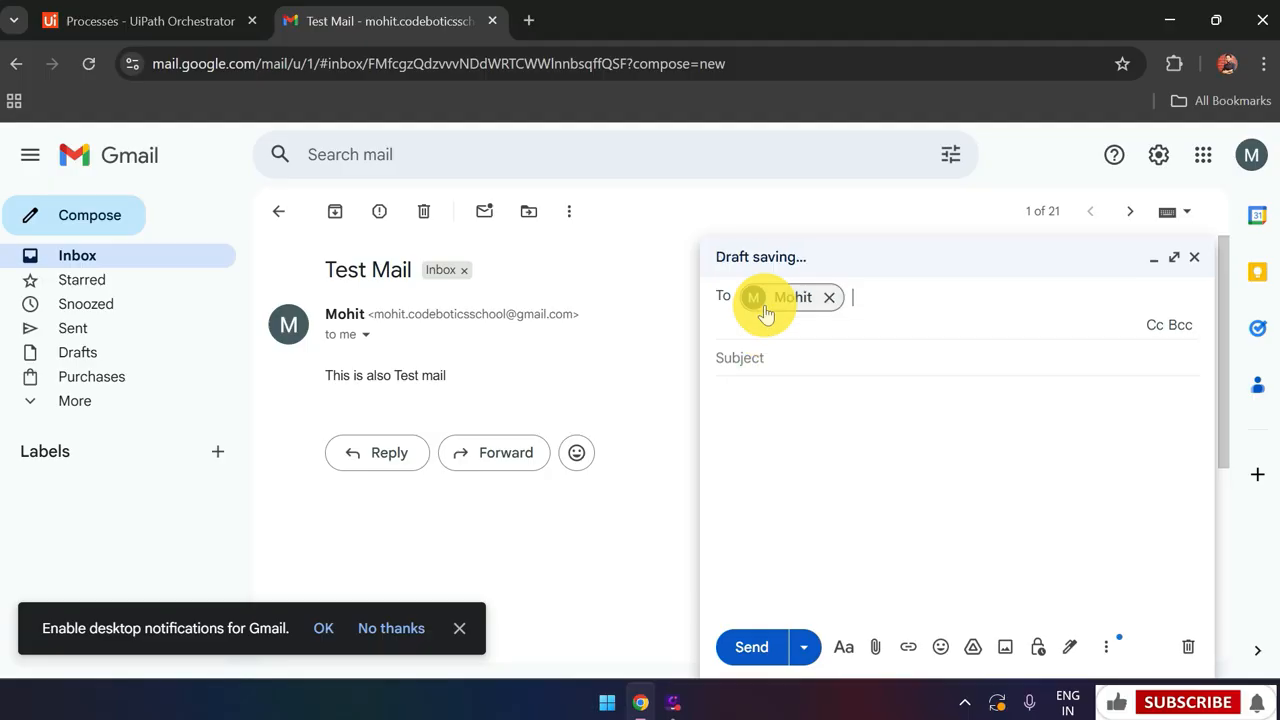
pyautogui.press('Tab')
pyautogui.write('Test')
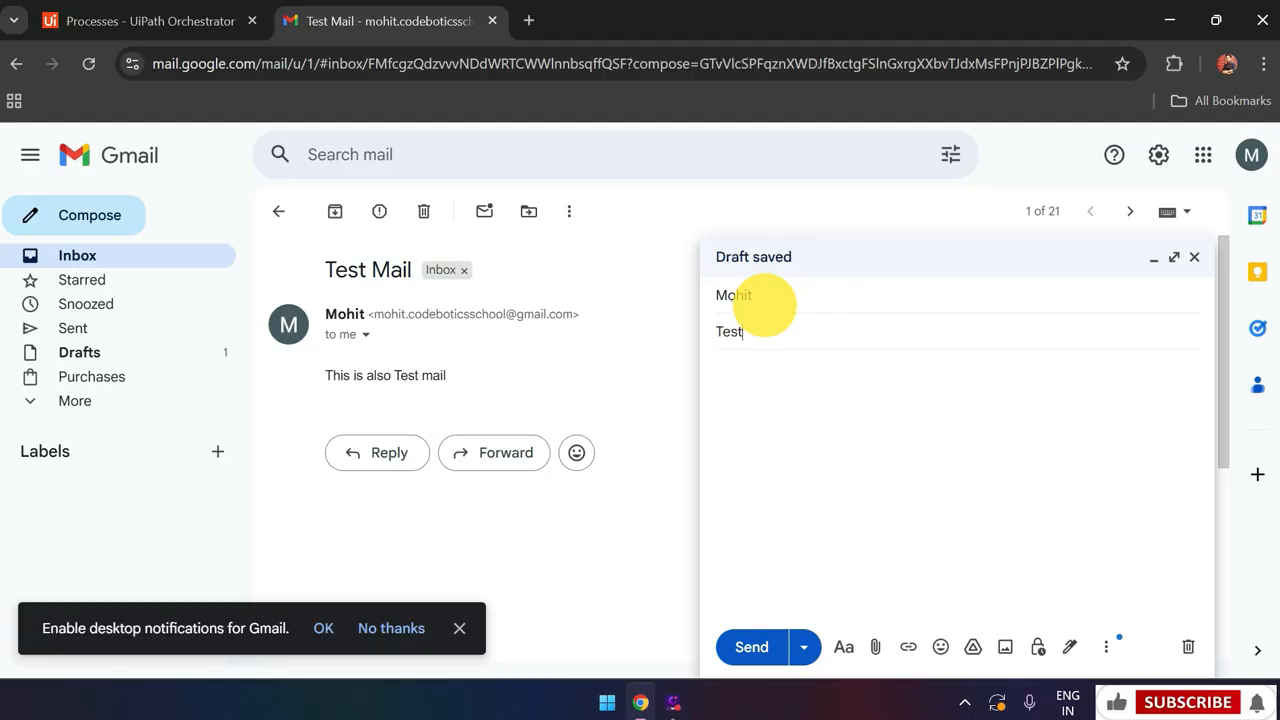
pyautogui.click(783, 411)
pyautogui.write('Hi My First Run')
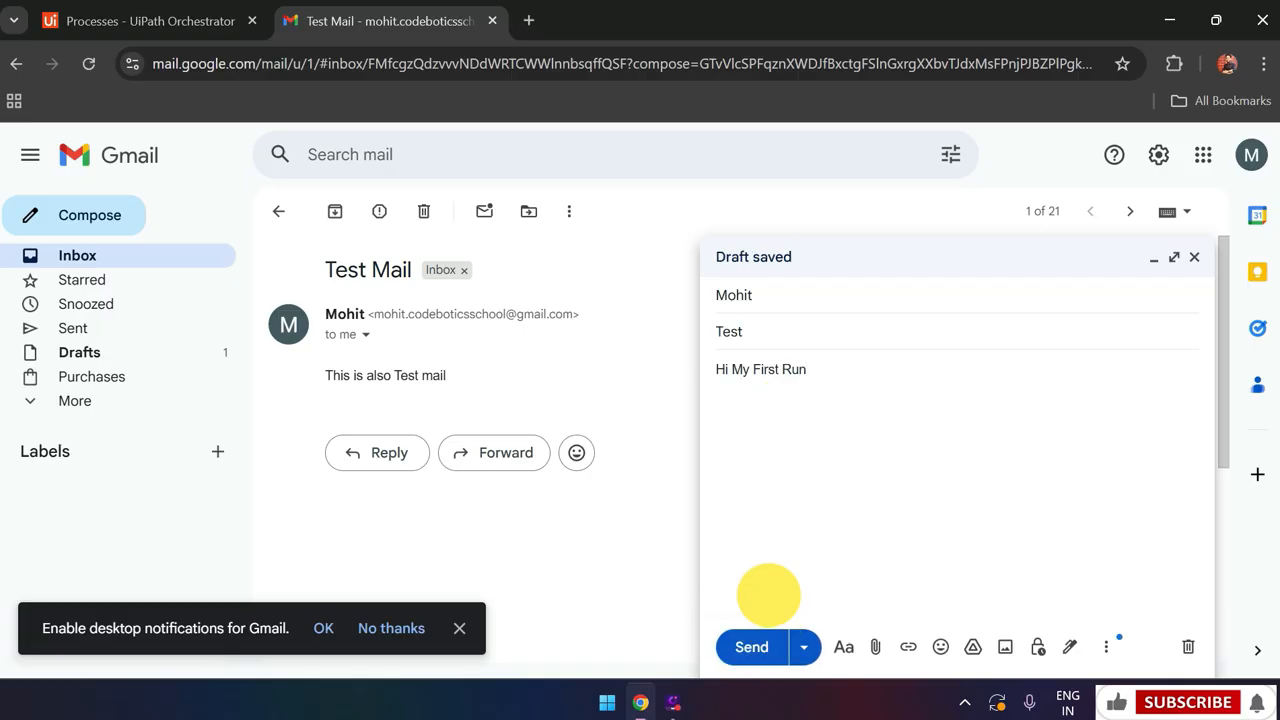
pyautogui.click(771, 645)
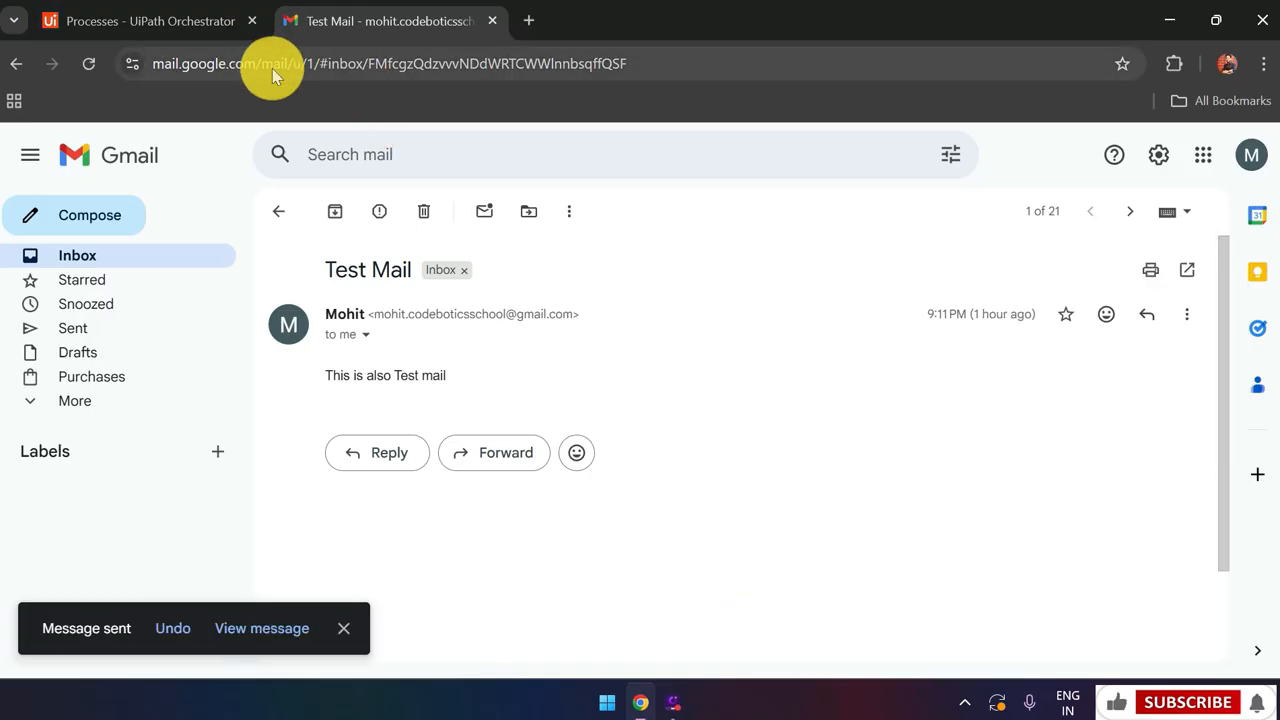
pyautogui.click(142, 262)
pyautogui.click(150, 21)
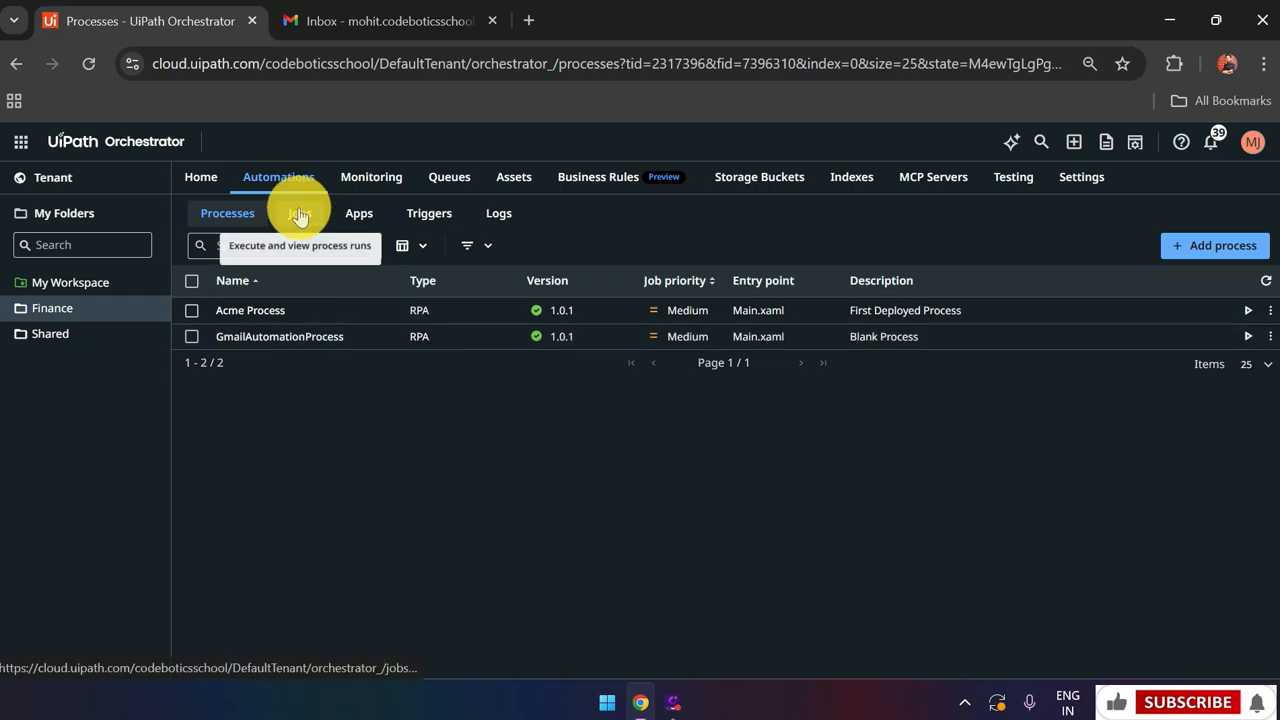
# Refresh Jobs to find the new GmailAutomationProcess run and view its logs
pyautogui.click(299, 213)
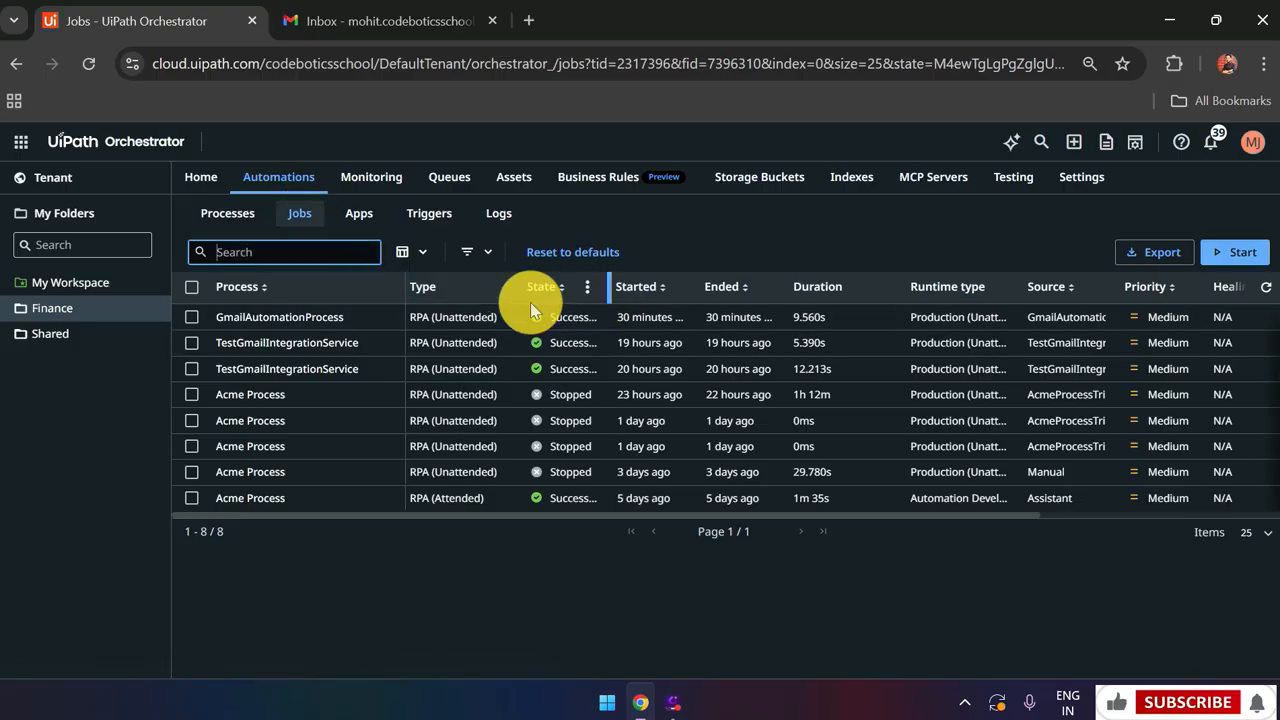
pyautogui.click(1266, 287)
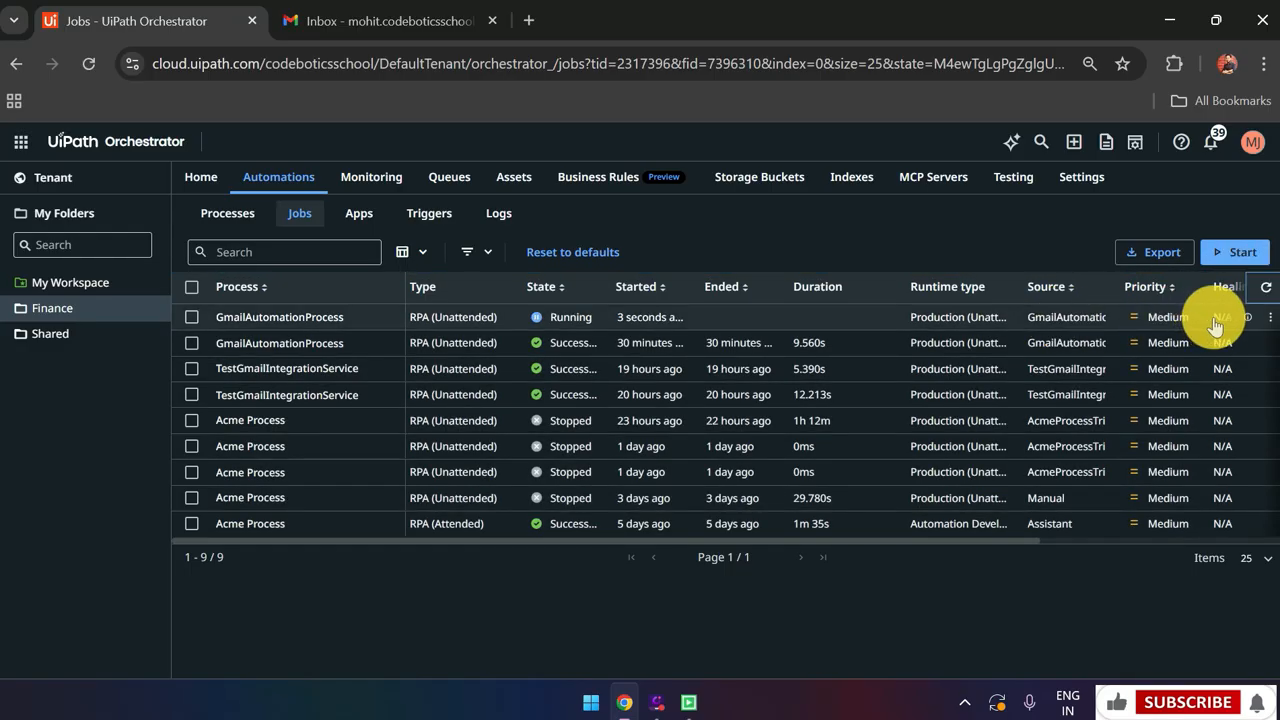
pyautogui.click(1269, 317)
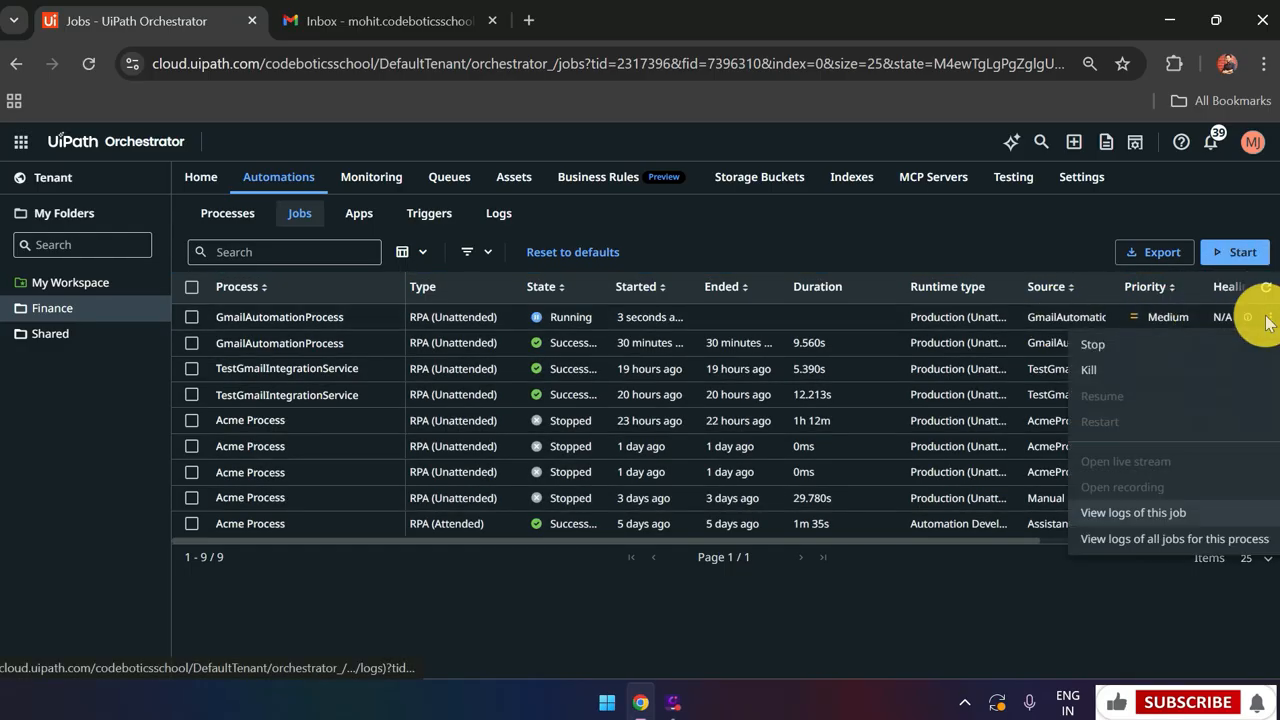
pyautogui.click(1140, 512)
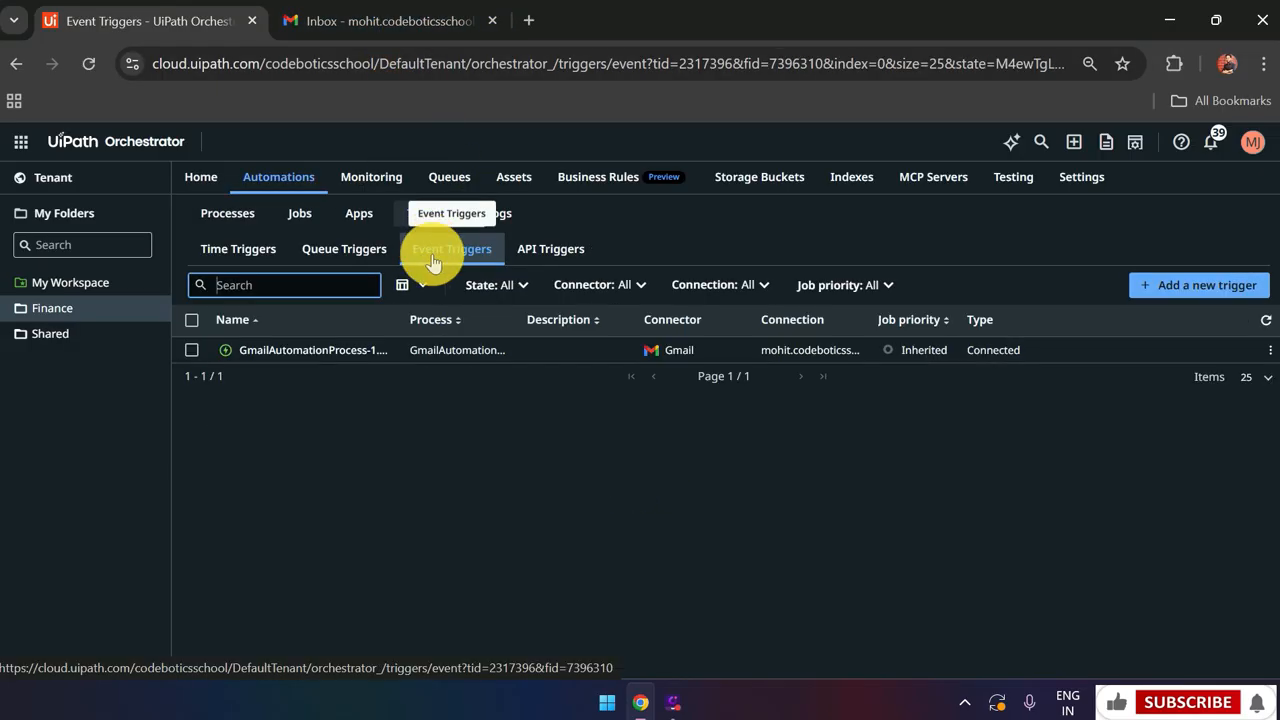
pyautogui.click(1270, 355)
# Disable the Gmail-connected GmailAutomationProcess event trigger from its row menu
pyautogui.click(1139, 454)
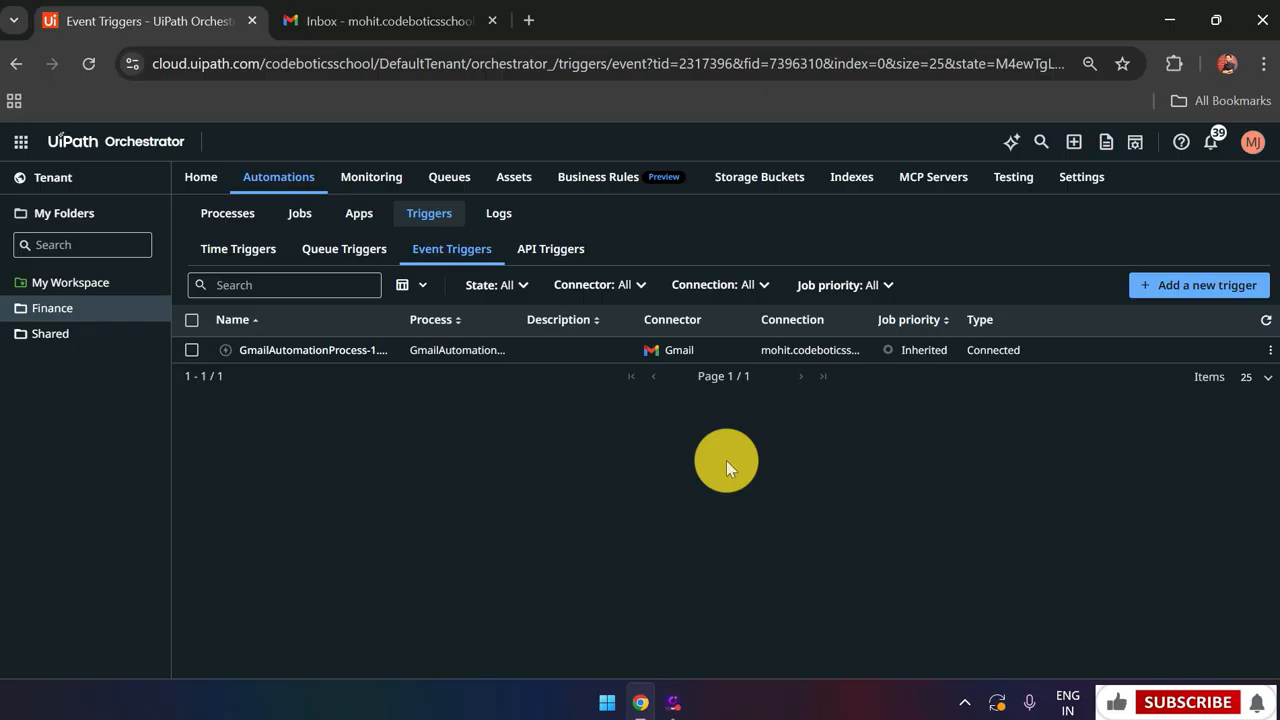
pyautogui.click(1245, 21)
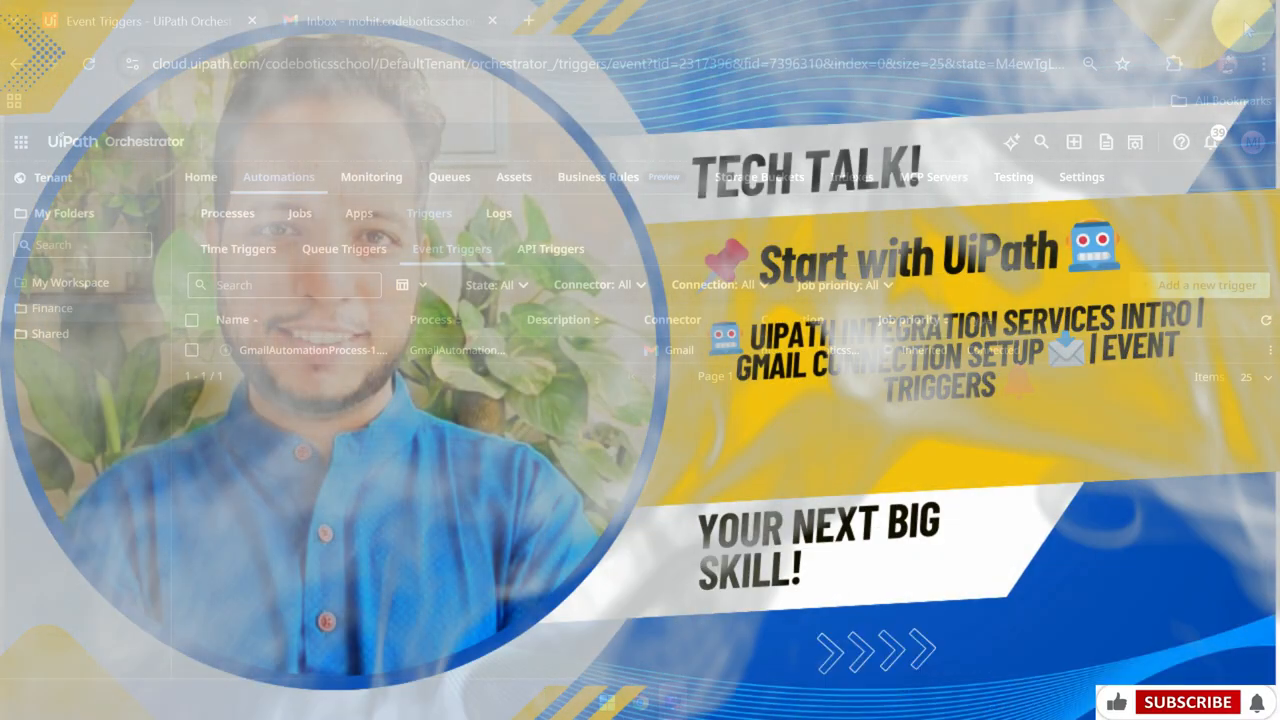